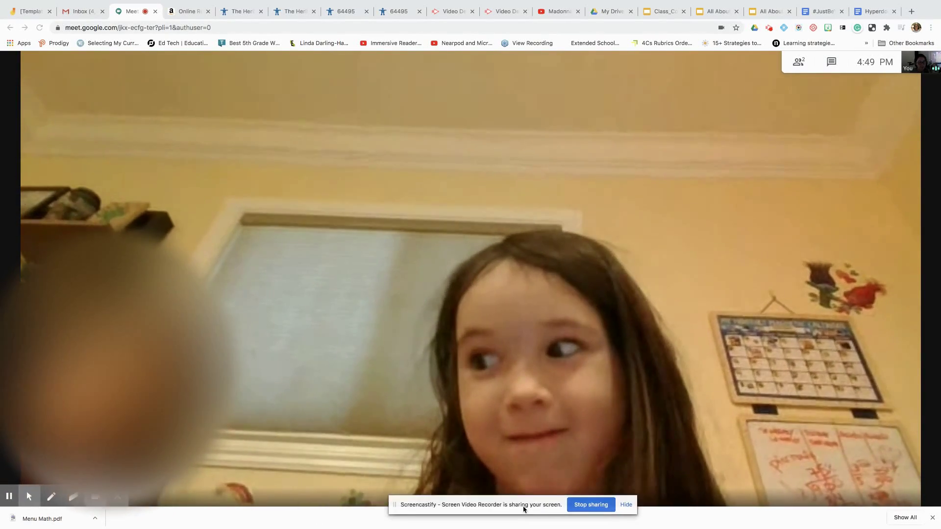
Open the meeting chat panel beside the live video in Google Meet
{"action": "left_click_drag", "start_coordinate": [524, 509], "coordinate": [486, 521]}
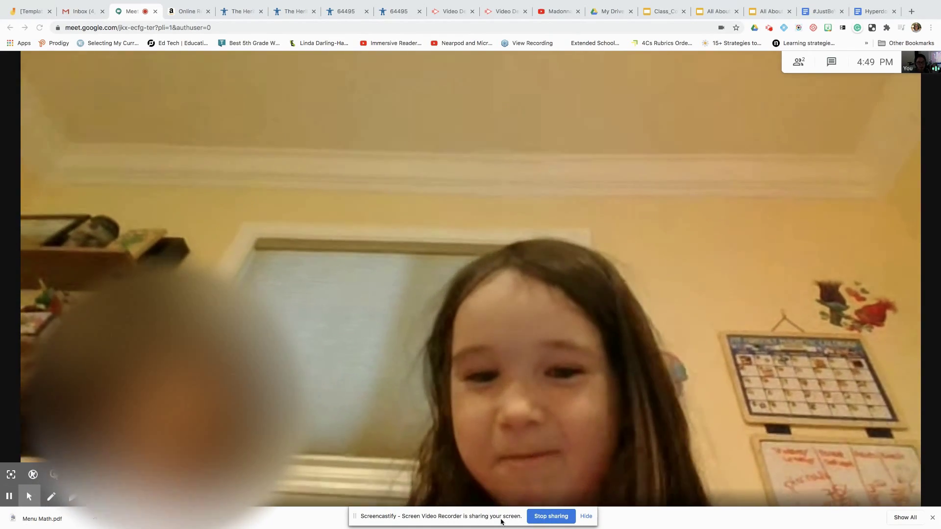
{"action": "left_click_drag", "start_coordinate": [501, 522], "coordinate": [527, 502]}
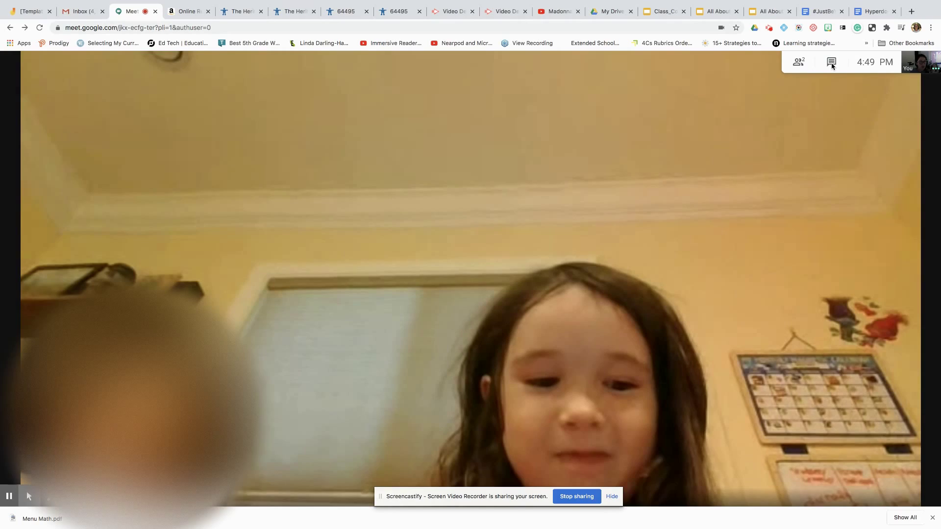
{"action": "left_click", "coordinate": [832, 63]}
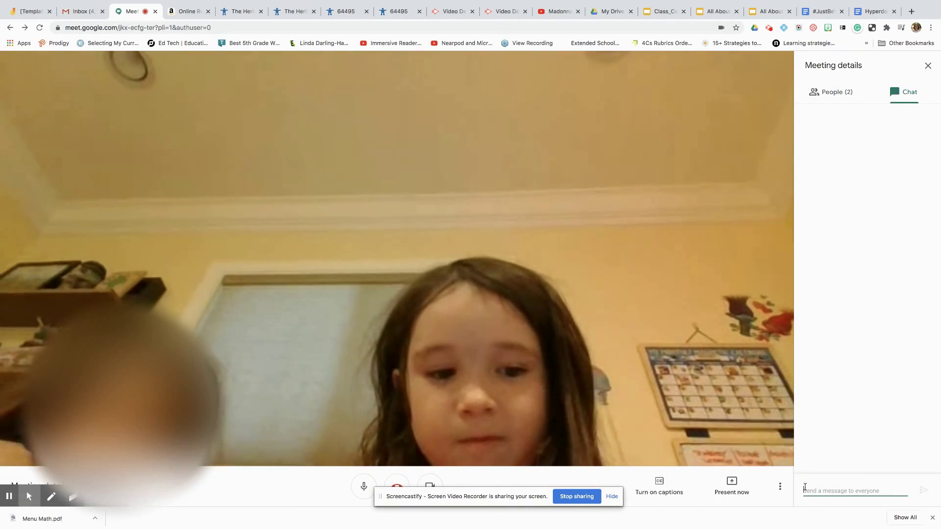
Bring up the Present now menu to choose what to share
{"action": "left_click", "coordinate": [421, 499]}
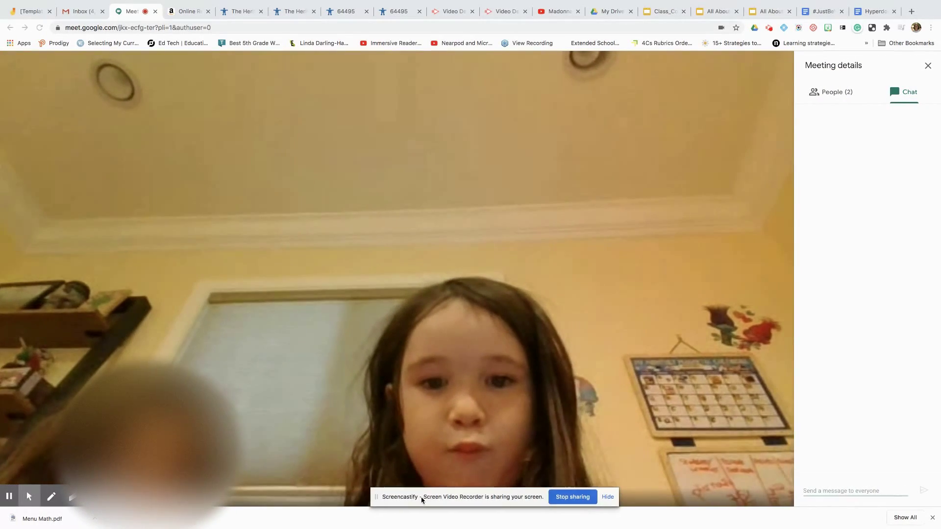
{"action": "left_click_drag", "start_coordinate": [422, 499], "coordinate": [391, 521]}
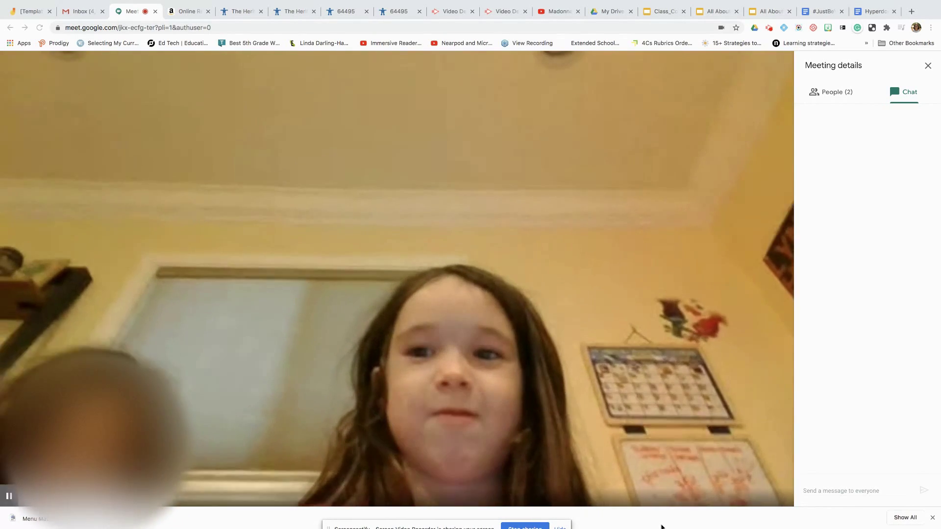
{"action": "left_click", "coordinate": [686, 472]}
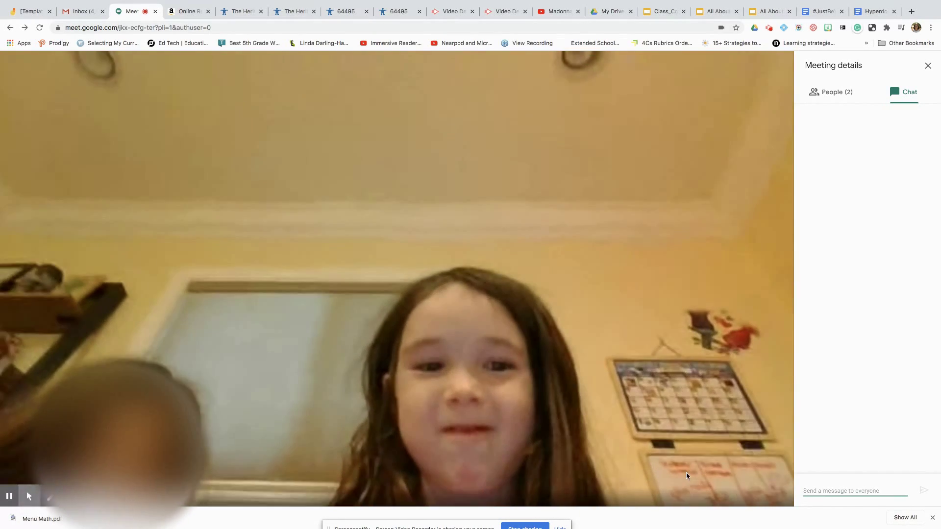
{"action": "left_click", "coordinate": [731, 486]}
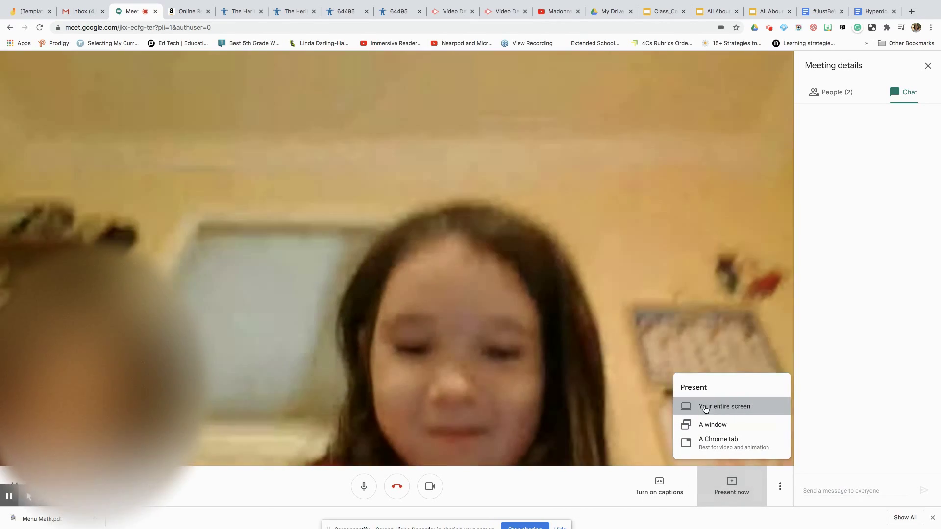
Share the entire screen with the meeting and switch to the [Template] k2Calendar Jamboard tab
{"action": "left_click", "coordinate": [703, 407]}
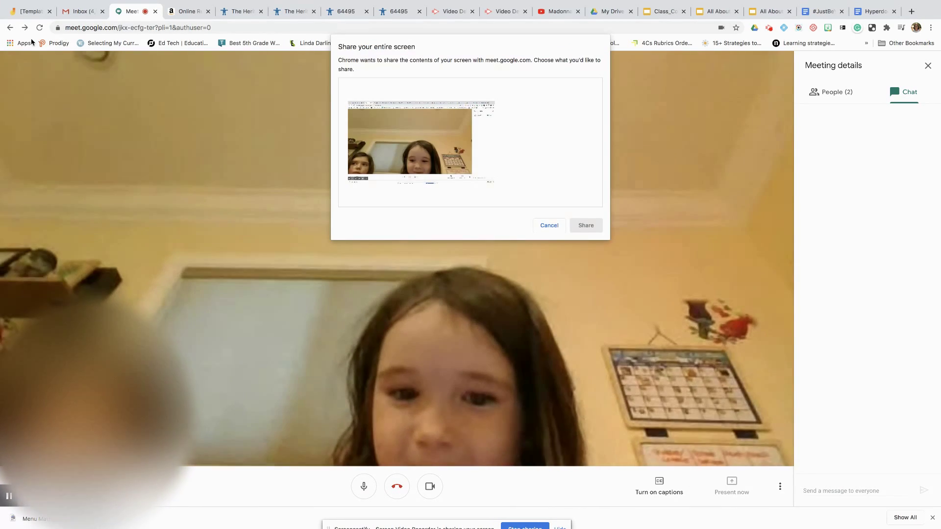
{"action": "left_click", "coordinate": [421, 147]}
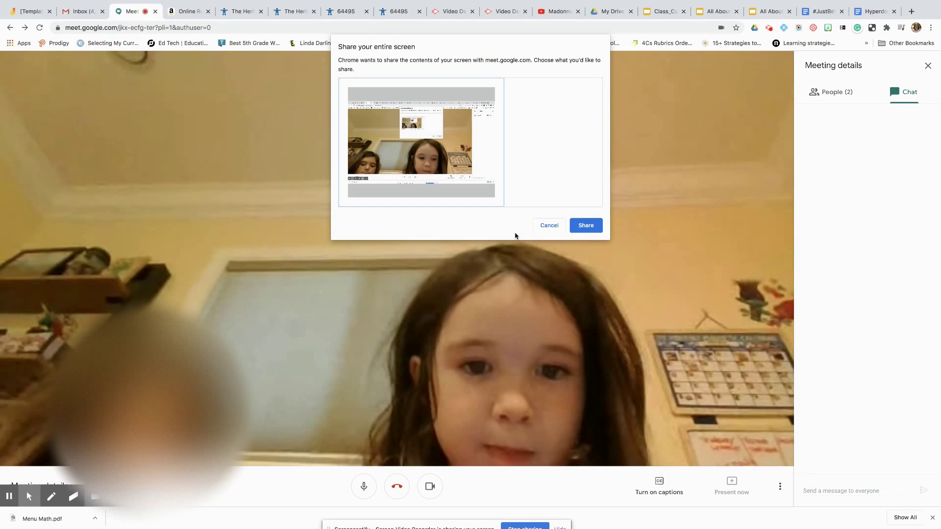
{"action": "left_click", "coordinate": [585, 225]}
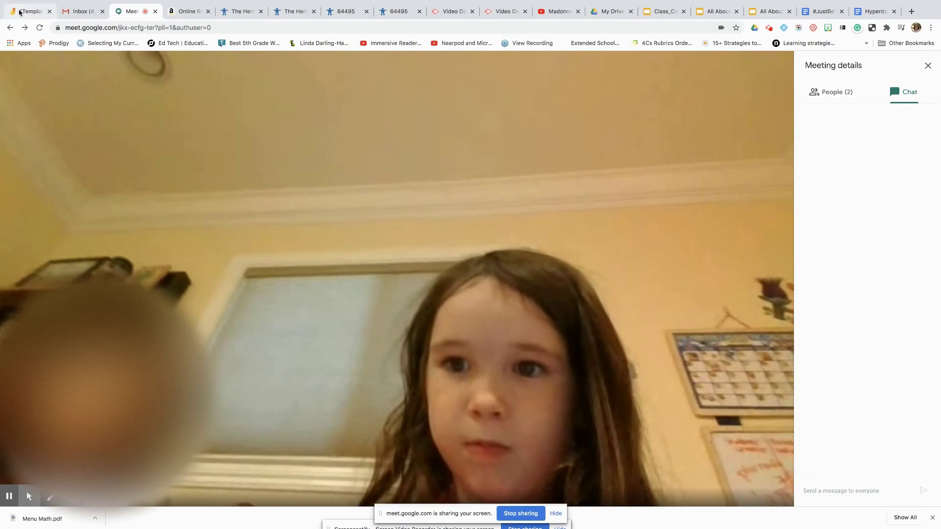
{"action": "left_click", "coordinate": [19, 12]}
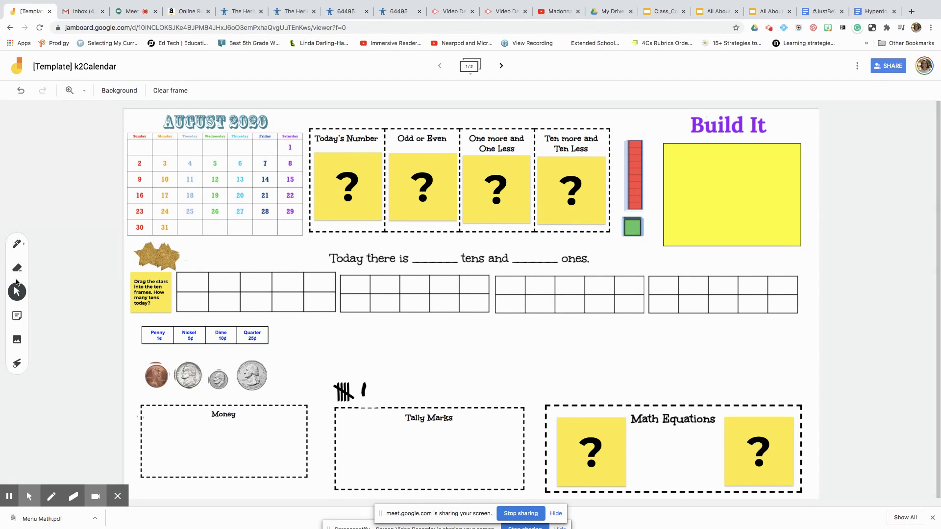
Circle the 10 and mark Sunday on the August 2020 calendar in pen ink
{"action": "left_click", "coordinate": [17, 244]}
{"action": "mouse_move", "coordinate": [161, 173]}
{"action": "left_mouse_down"}
{"action": "mouse_move", "coordinate": [172, 171]}
{"action": "mouse_move", "coordinate": [180, 185]}
{"action": "mouse_move", "coordinate": [153, 186]}
{"action": "mouse_move", "coordinate": [165, 166]}
{"action": "left_mouse_up"}
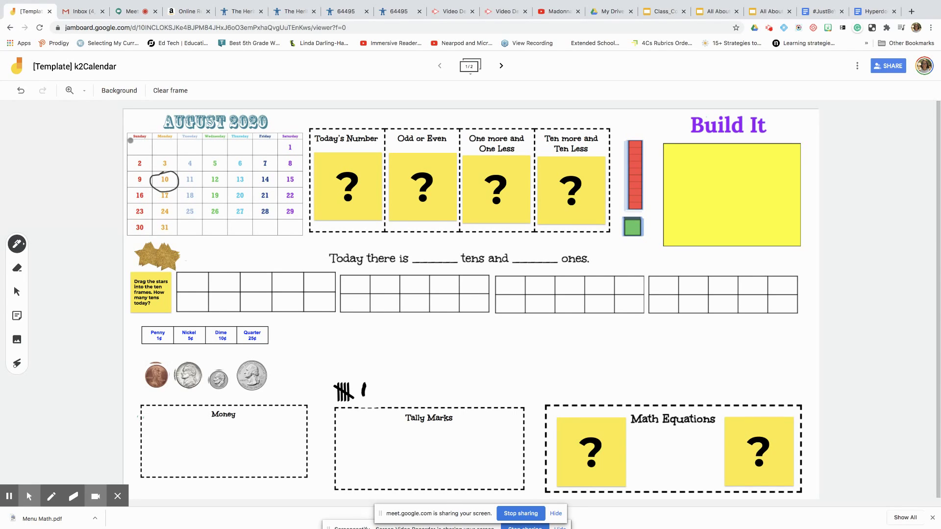
{"action": "mouse_move", "coordinate": [127, 138]}
{"action": "left_mouse_down"}
{"action": "mouse_move", "coordinate": [149, 135]}
{"action": "mouse_move", "coordinate": [125, 141]}
{"action": "left_mouse_up"}
{"action": "left_click", "coordinate": [16, 292]}
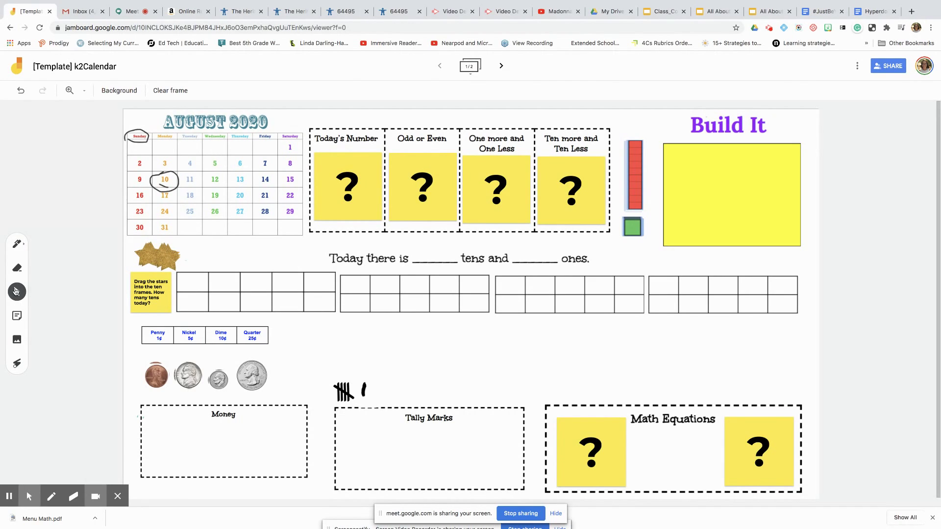
Replace the ? on the Today's Number sticky note with 10
{"action": "left_click", "coordinate": [352, 165]}
{"action": "left_click", "coordinate": [379, 157]}
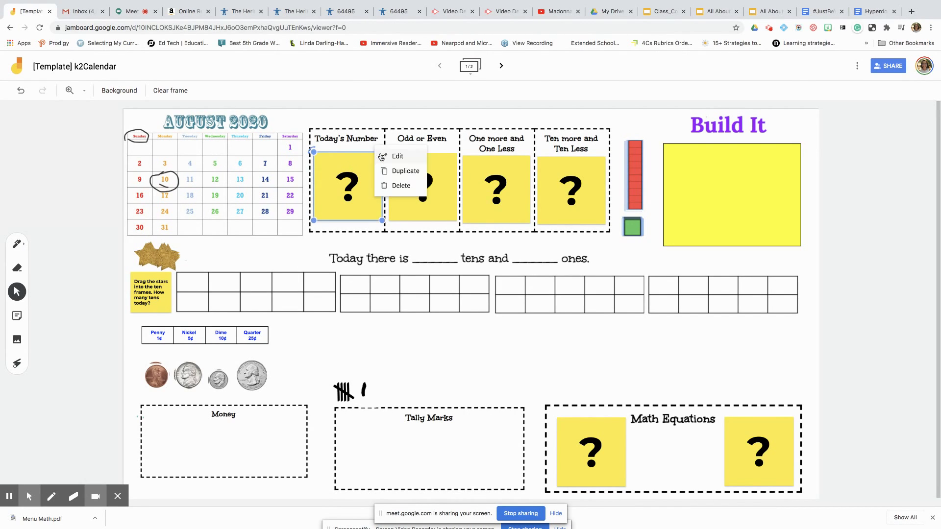
{"action": "left_click", "coordinate": [409, 160]}
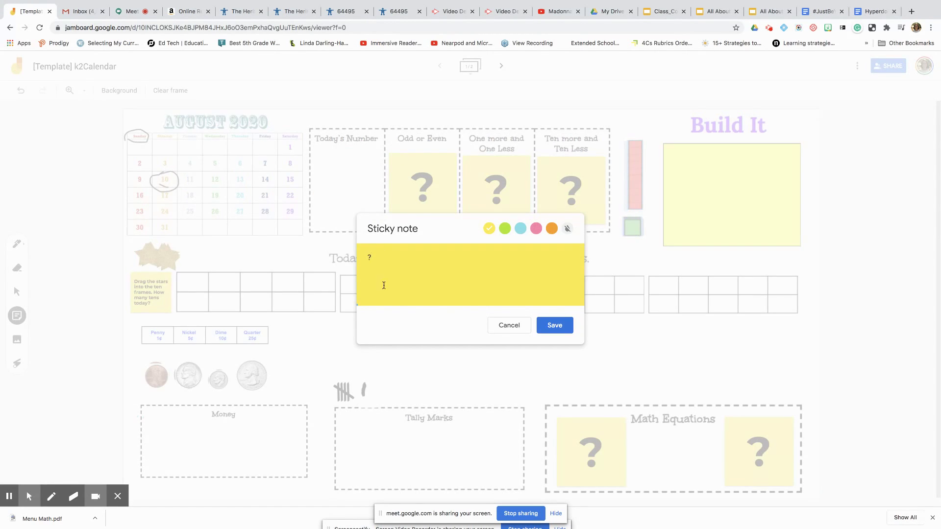
{"action": "left_click_drag", "start_coordinate": [377, 266], "coordinate": [351, 250]}
{"action": "type", "text": "10"}
{"action": "left_click", "coordinate": [554, 325]}
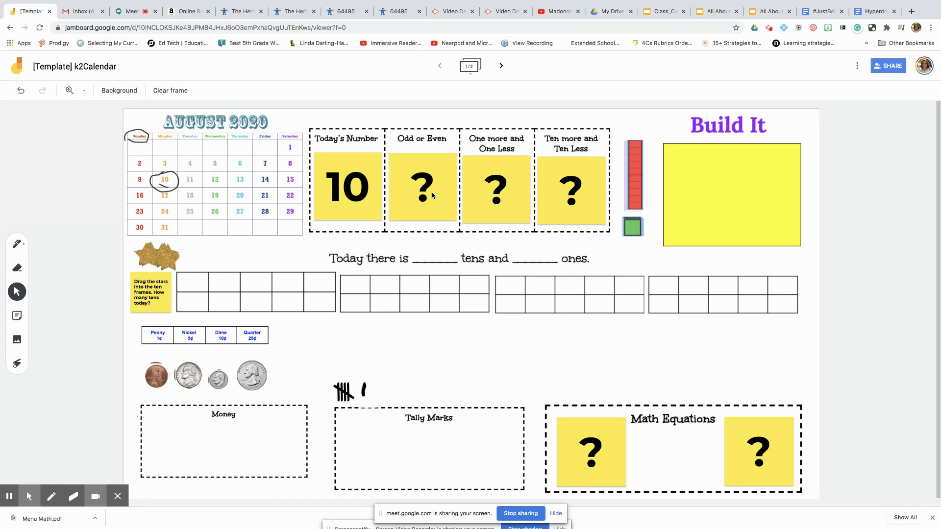
Change the Odd or Even note from ? to Even, then briefly use the laser pointer
{"action": "left_click", "coordinate": [433, 195]}
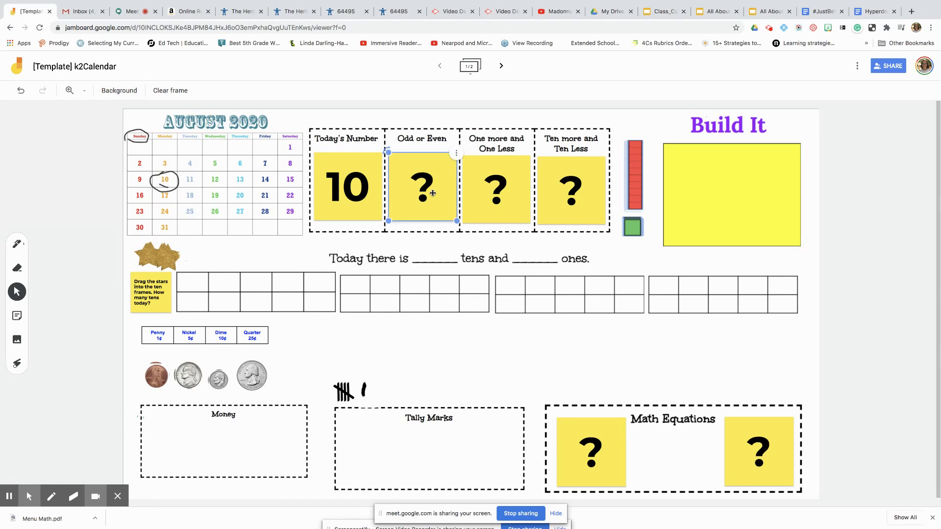
{"action": "left_click", "coordinate": [456, 157]}
{"action": "left_click", "coordinate": [475, 156]}
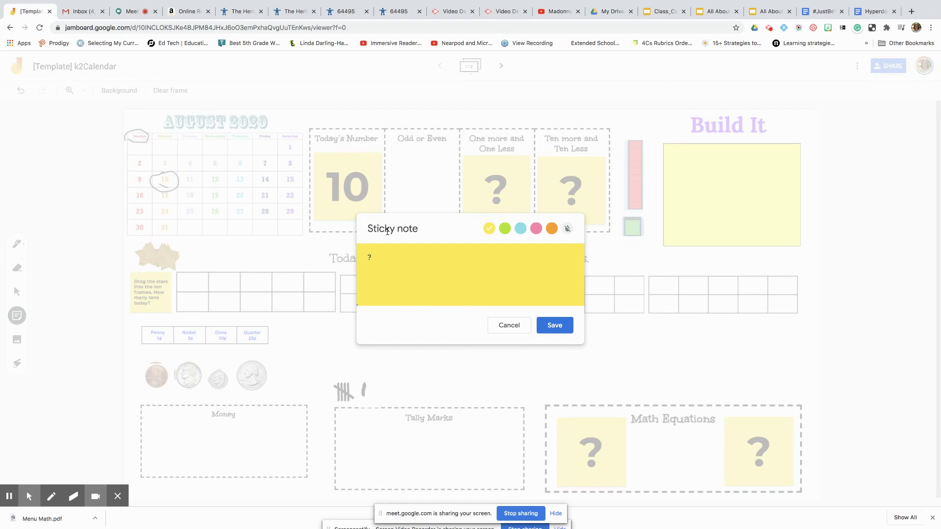
{"action": "key", "text": "BackSpace"}
{"action": "type", "text": "Even"}
{"action": "left_click", "coordinate": [554, 326]}
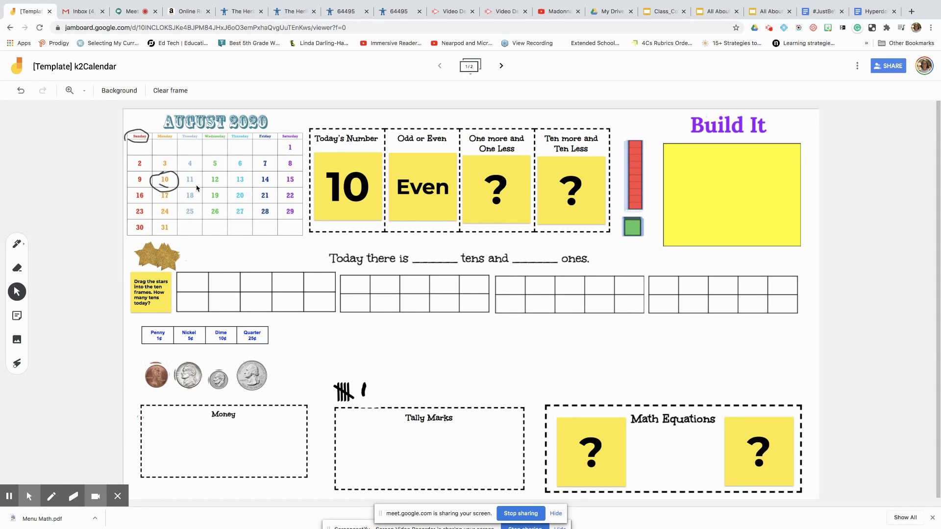
{"action": "left_click", "coordinate": [16, 364]}
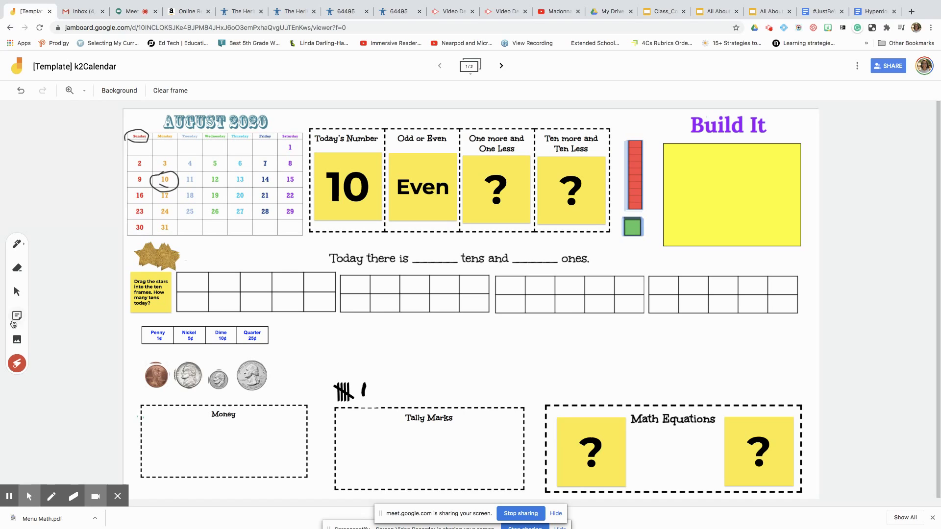
{"action": "left_click", "coordinate": [16, 292]}
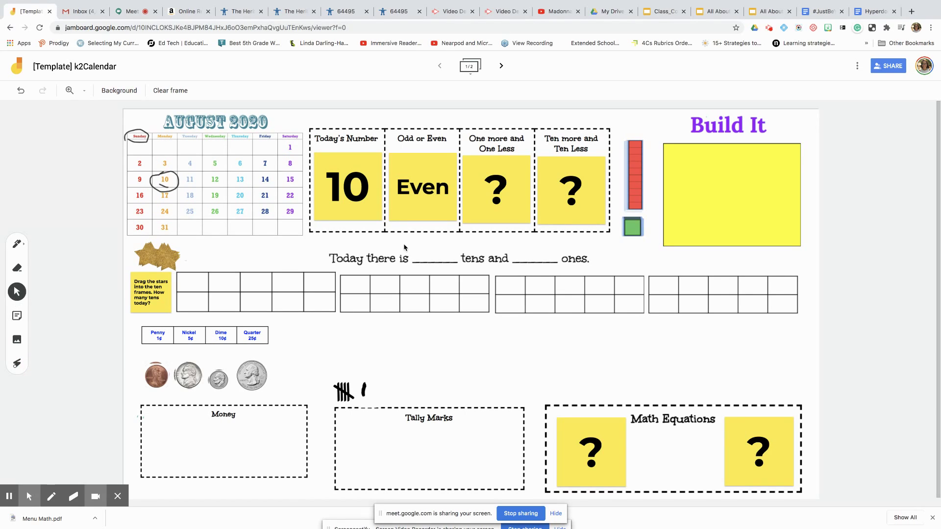
Replace the ? in the One more and One Less note with 9 10 11
{"action": "left_click", "coordinate": [522, 200]}
{"action": "left_click", "coordinate": [529, 157]}
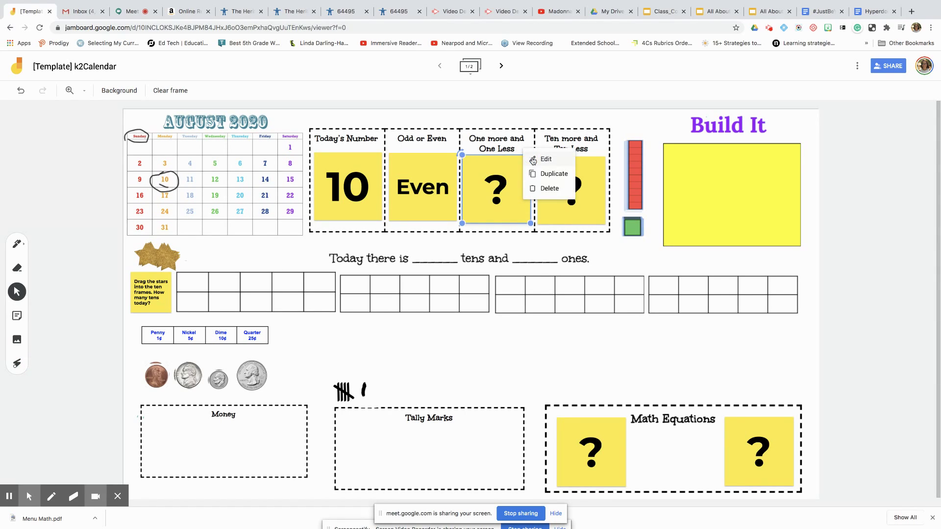
{"action": "left_click", "coordinate": [563, 161]}
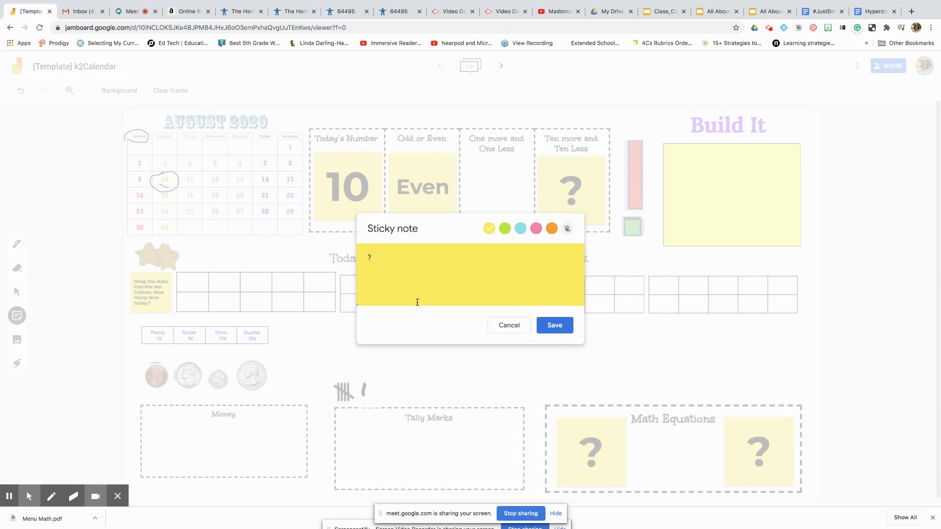
{"action": "key", "text": "BackSpace"}
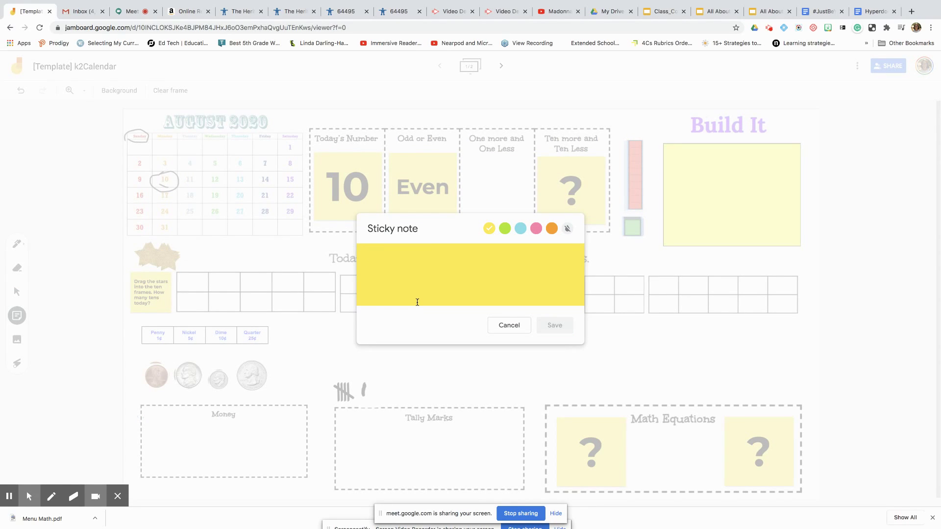
{"action": "type", "text": "11"}
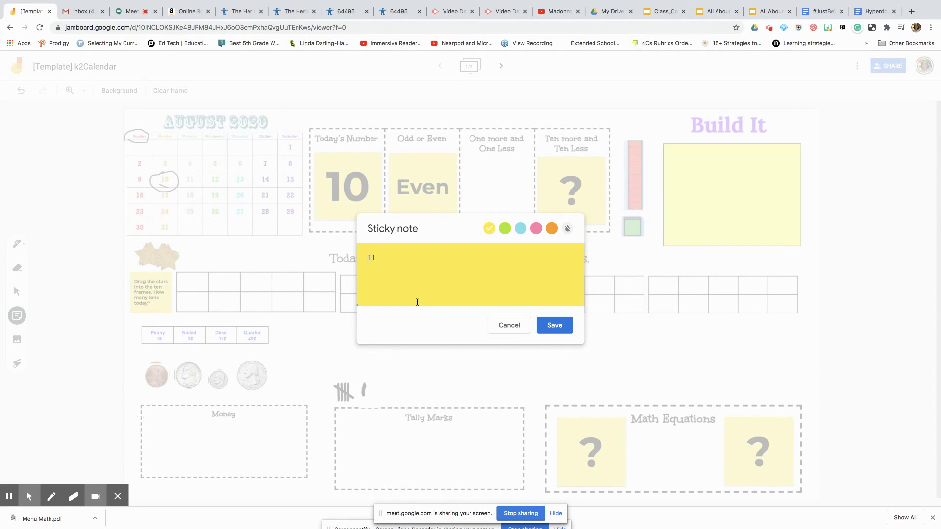
{"action": "type", "text": "0"}
{"action": "key", "text": "Up"}
{"action": "type", "text": "9"}
{"action": "left_click", "coordinate": [365, 271]}
{"action": "left_click", "coordinate": [560, 324]}
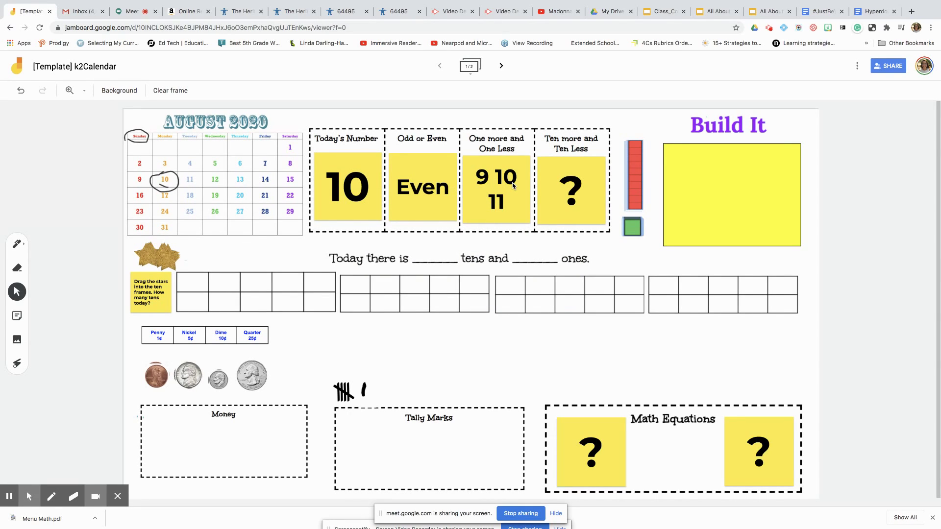
Edit the Ten more and Ten Less note to read 0, 10, 20
{"action": "left_click", "coordinate": [580, 188]}
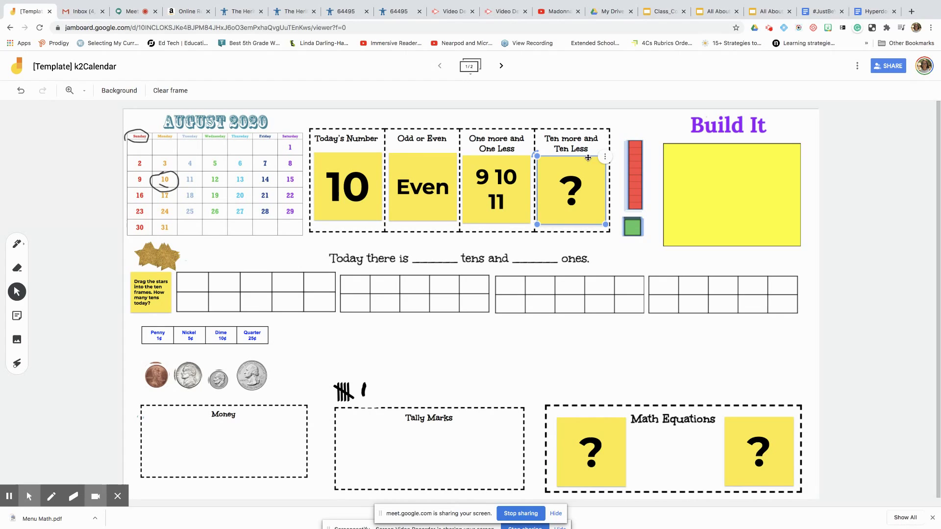
{"action": "left_click", "coordinate": [606, 159]}
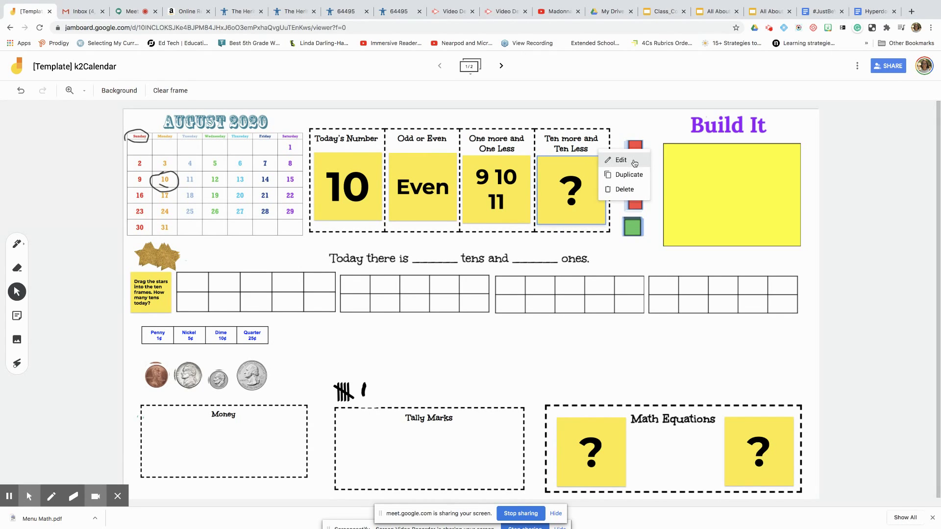
{"action": "left_click", "coordinate": [621, 161]}
{"action": "key", "text": "BackSpace"}
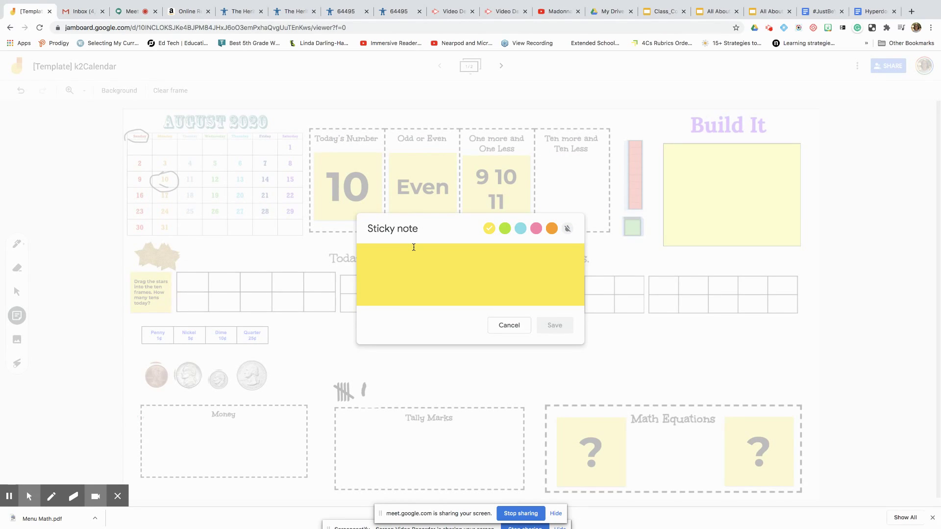
{"action": "type", "text": "20"}
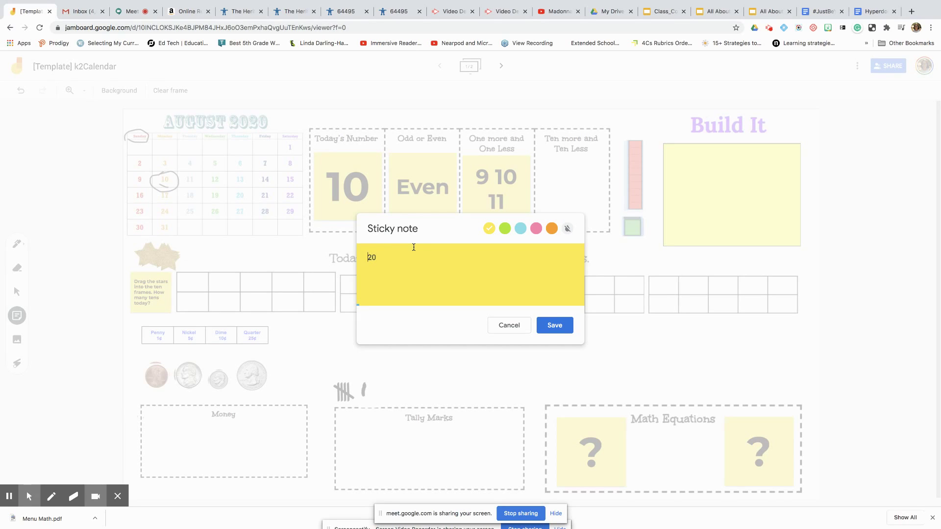
{"action": "type", "text": "0, 10"}
{"action": "key", "text": "BackSpace"}
{"action": "type", "text": ","}
{"action": "left_click", "coordinate": [557, 328]}
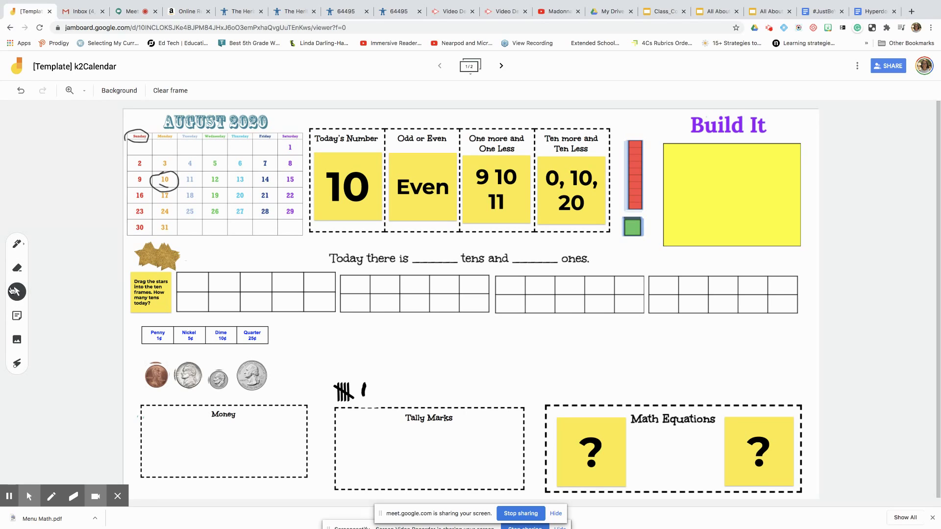
Drag a copy of the red ten-rod into the yellow Build It box
{"action": "left_click", "coordinate": [636, 187]}
{"action": "left_click", "coordinate": [636, 186]}
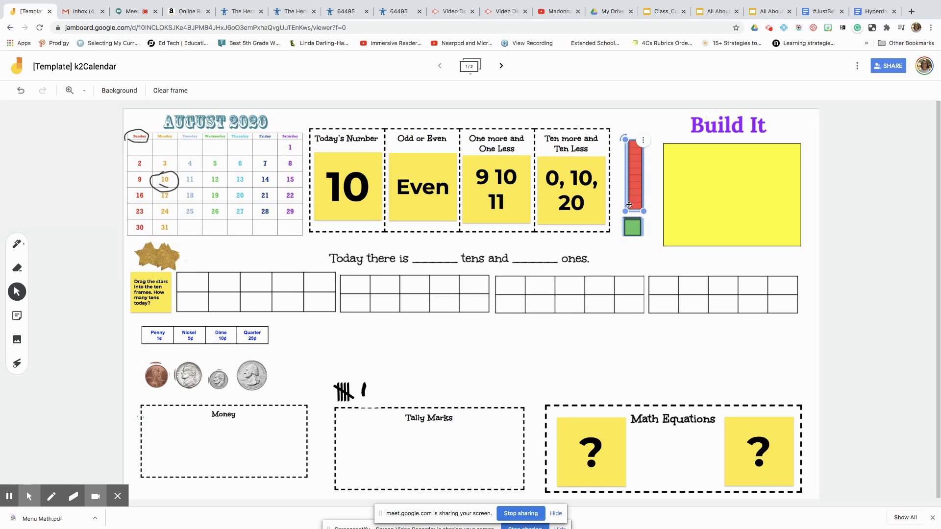
{"action": "left_click", "coordinate": [634, 234]}
{"action": "left_click", "coordinate": [629, 158]}
{"action": "left_click", "coordinate": [638, 238]}
{"action": "left_click", "coordinate": [629, 210]}
{"action": "left_click_drag", "start_coordinate": [633, 189], "coordinate": [704, 206]}
{"action": "left_click", "coordinate": [652, 239]}
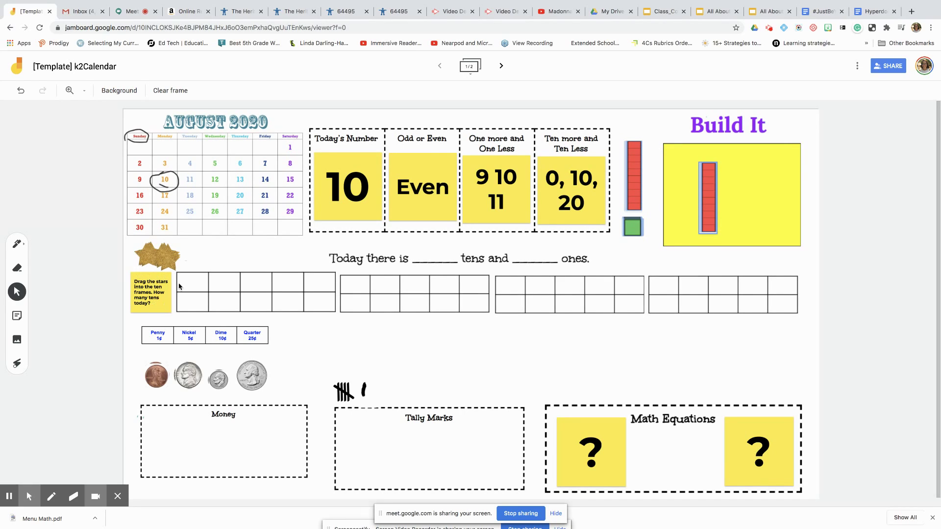
Drag gold stars from the star pile into the cells of the first ten frame
{"action": "left_click_drag", "start_coordinate": [166, 257], "coordinate": [204, 300]}
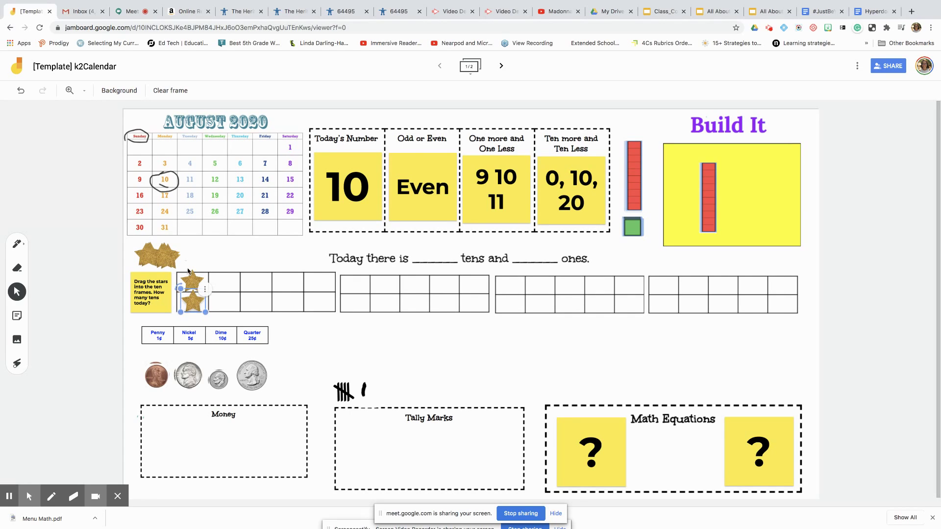
{"action": "left_click_drag", "start_coordinate": [162, 261], "coordinate": [224, 284]}
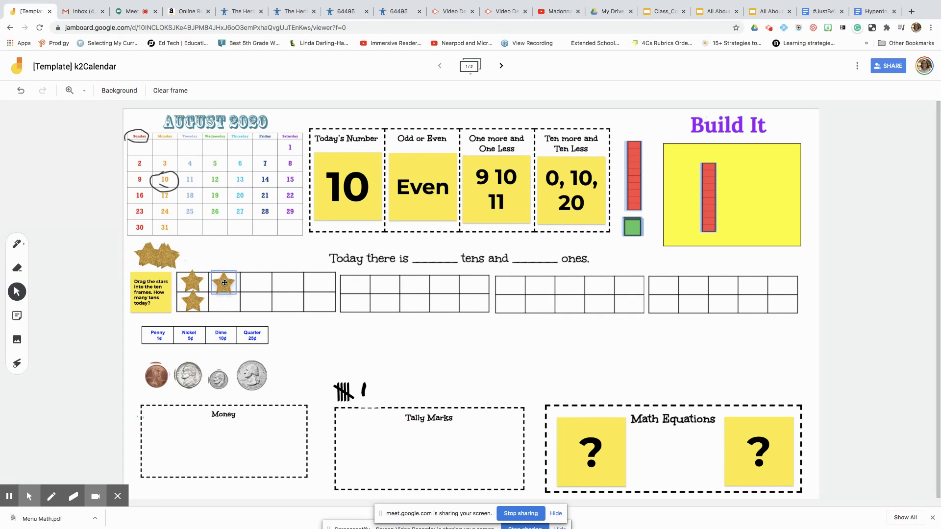
{"action": "left_click_drag", "start_coordinate": [173, 255], "coordinate": [223, 301]}
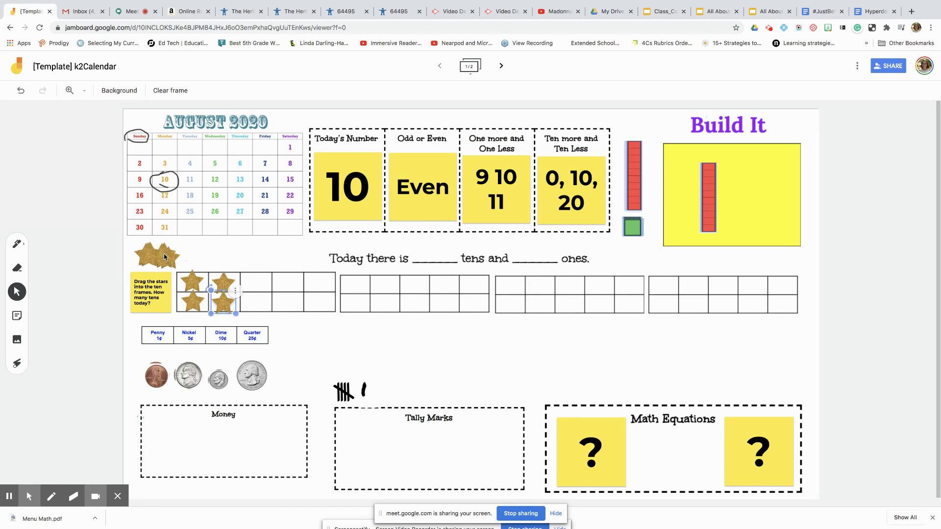
{"action": "left_click_drag", "start_coordinate": [170, 258], "coordinate": [255, 301]}
{"action": "left_click_drag", "start_coordinate": [172, 256], "coordinate": [286, 302]}
{"action": "left_click", "coordinate": [224, 281]}
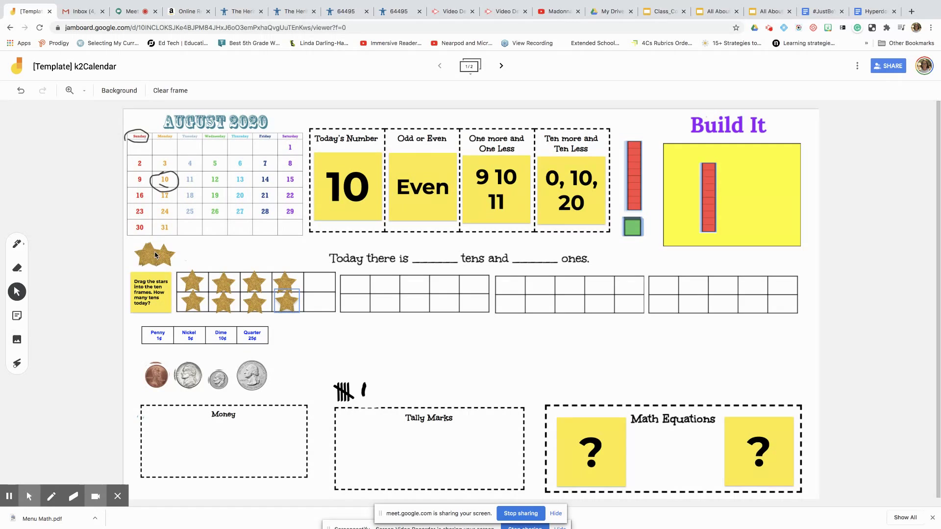
{"action": "left_click_drag", "start_coordinate": [155, 255], "coordinate": [328, 282]}
{"action": "left_click_drag", "start_coordinate": [172, 256], "coordinate": [338, 302]}
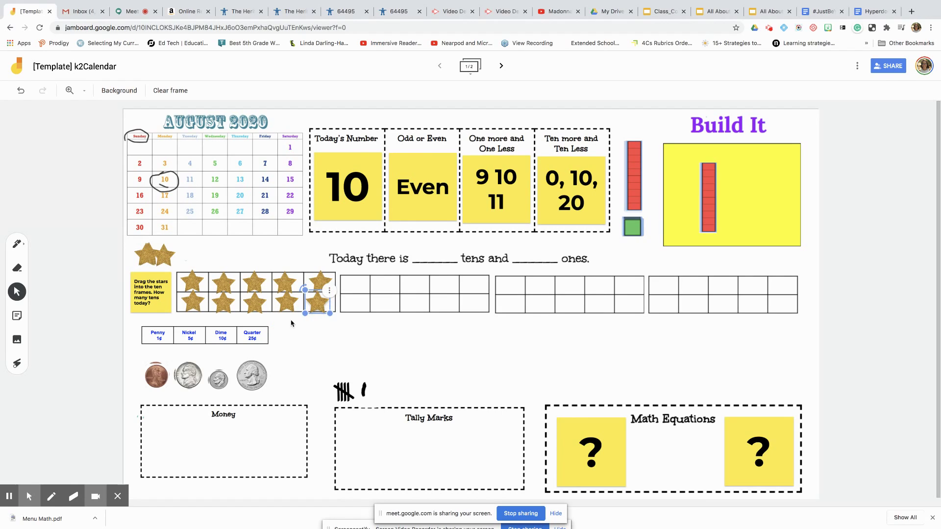
{"action": "left_click", "coordinate": [429, 258]}
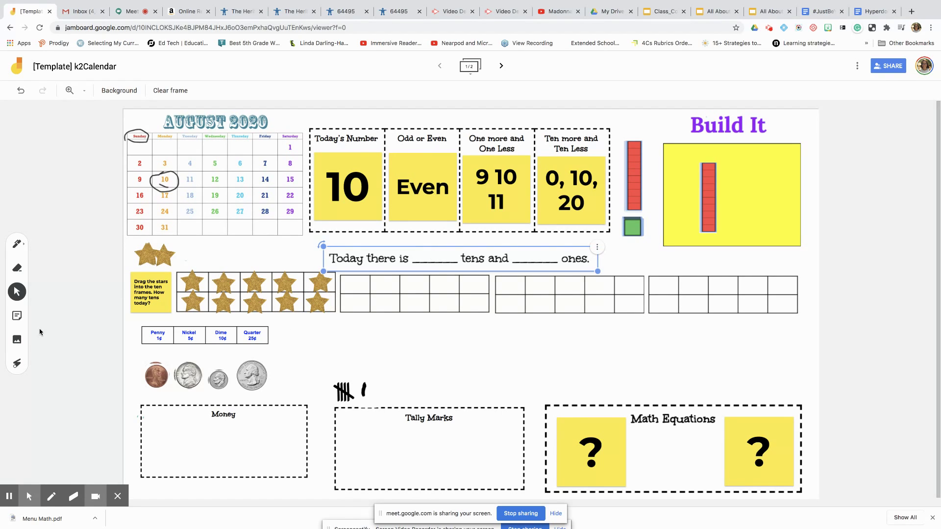
Handwrite 1 in the tens blank and a teal 0 in the ones blank
{"action": "left_click", "coordinate": [66, 326]}
{"action": "left_click", "coordinate": [16, 243]}
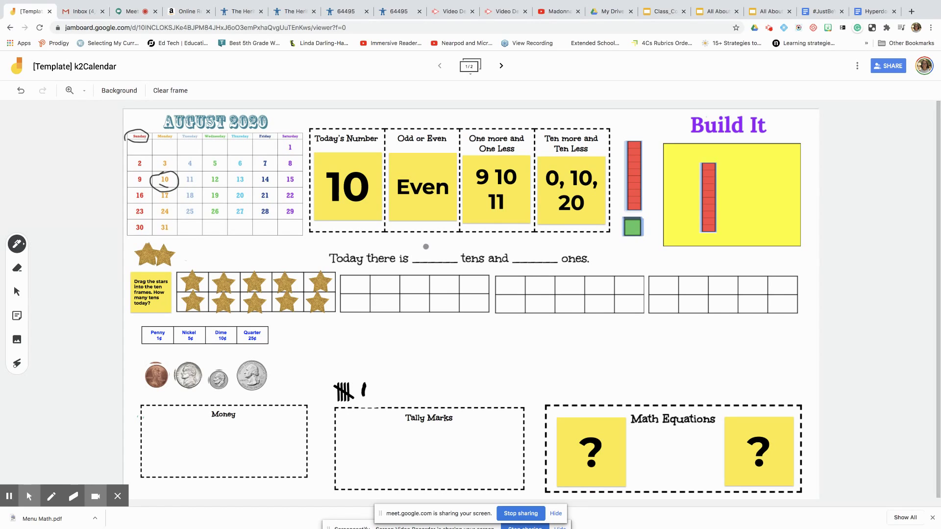
{"action": "mouse_move", "coordinate": [430, 245]}
{"action": "left_mouse_down"}
{"action": "mouse_move", "coordinate": [436, 239]}
{"action": "mouse_move", "coordinate": [436, 259]}
{"action": "mouse_move", "coordinate": [449, 259]}
{"action": "left_mouse_up"}
{"action": "left_click", "coordinate": [17, 244]}
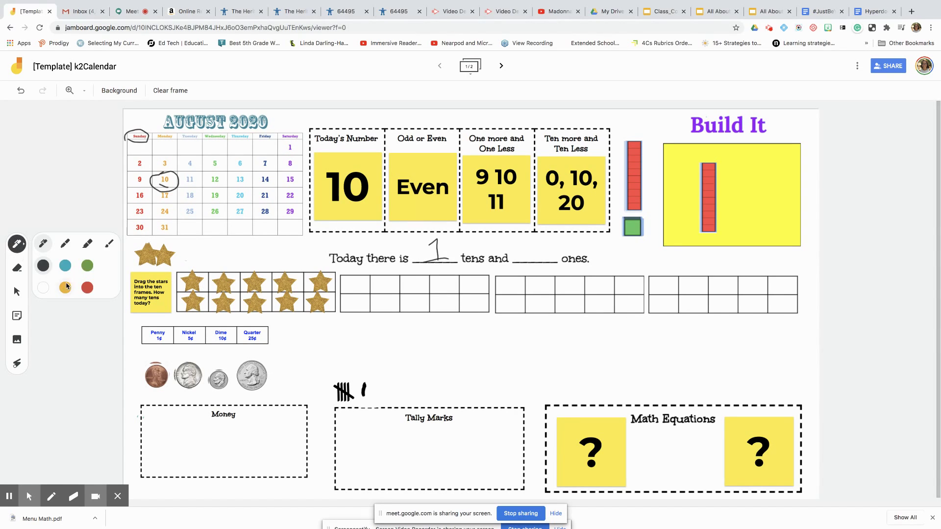
{"action": "left_click", "coordinate": [65, 265]}
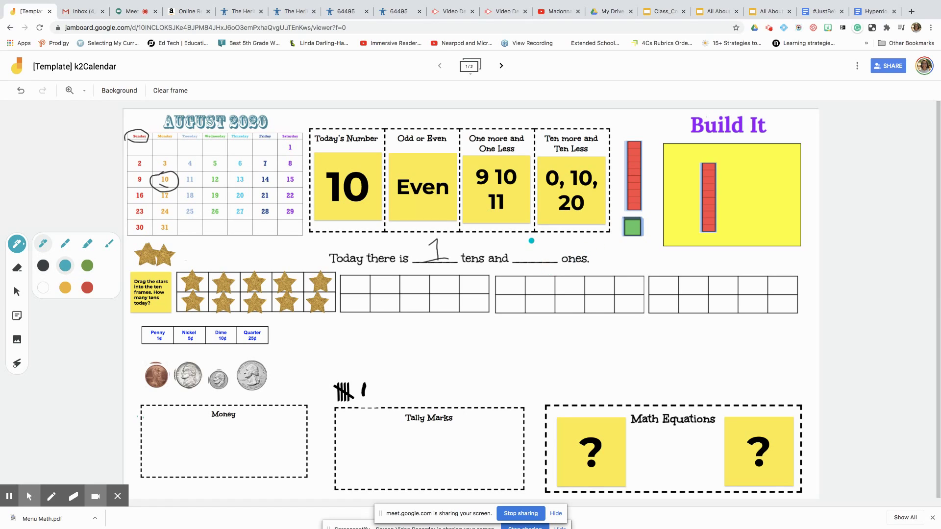
{"action": "mouse_move", "coordinate": [531, 241]}
{"action": "left_mouse_down"}
{"action": "mouse_move", "coordinate": [543, 258]}
{"action": "mouse_move", "coordinate": [526, 240]}
{"action": "left_mouse_up"}
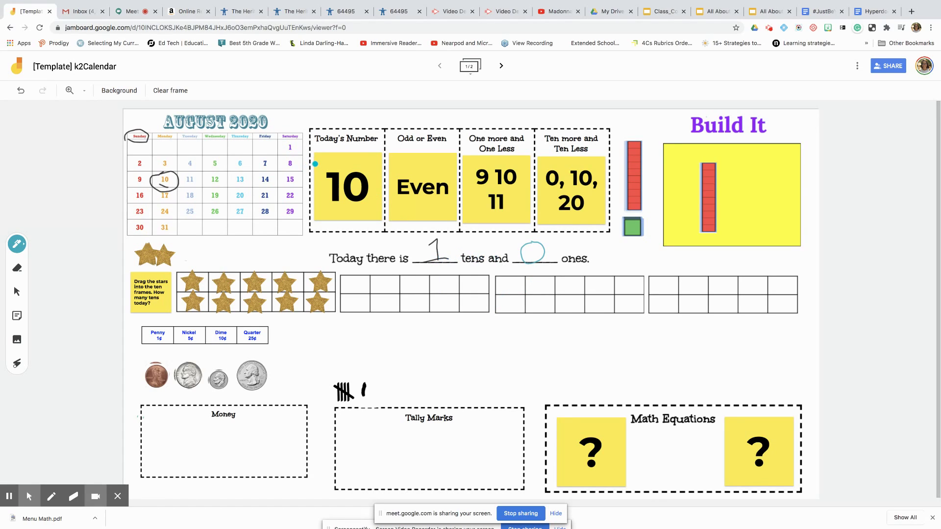
Circle the 10 on the Today's Number note in teal ink
{"action": "mouse_move", "coordinate": [323, 162]}
{"action": "left_mouse_down"}
{"action": "mouse_move", "coordinate": [373, 177]}
{"action": "mouse_move", "coordinate": [361, 208]}
{"action": "mouse_move", "coordinate": [340, 204]}
{"action": "mouse_move", "coordinate": [325, 163]}
{"action": "left_mouse_up"}
{"action": "left_click_drag", "start_coordinate": [323, 205], "coordinate": [368, 206]}
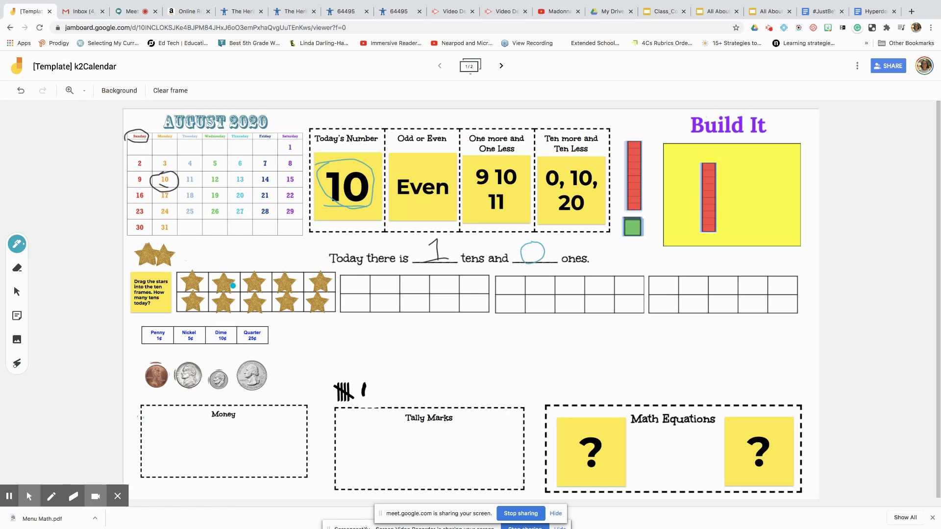
{"action": "left_click", "coordinate": [17, 293]}
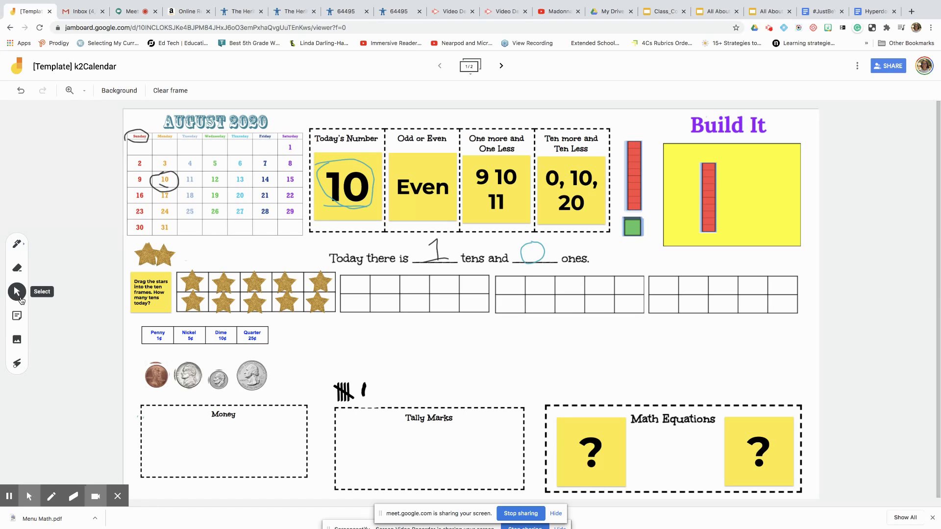
Nudge the penny, nickel and dime so they line up under their labels
{"action": "left_click", "coordinate": [155, 385]}
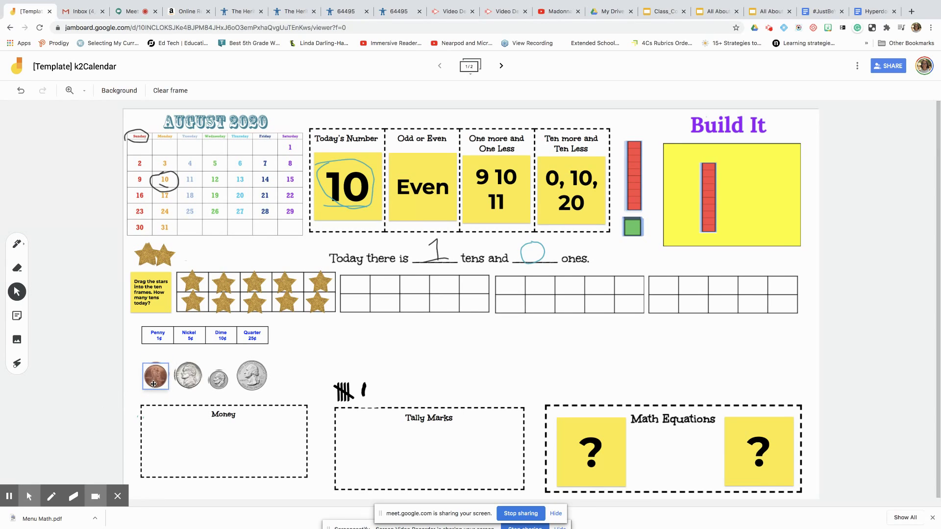
{"action": "left_click_drag", "start_coordinate": [154, 385], "coordinate": [156, 382]}
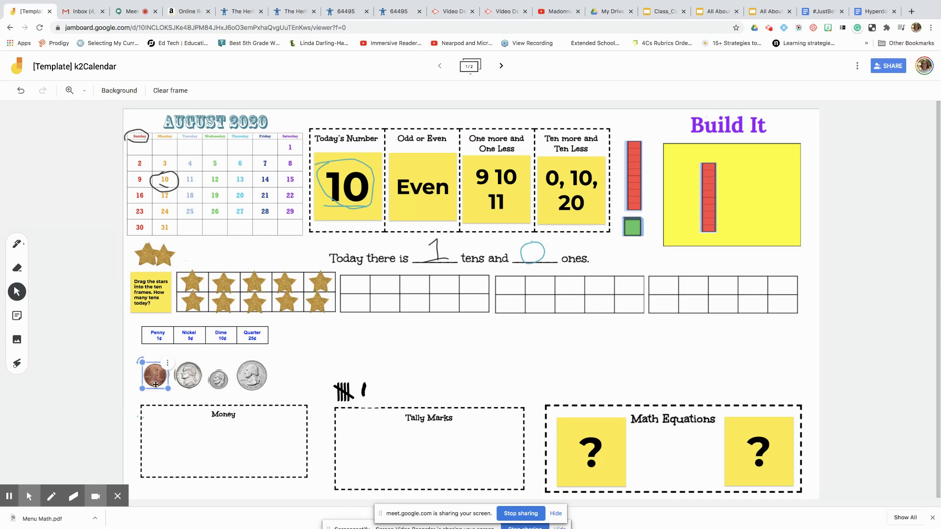
{"action": "left_click", "coordinate": [158, 346]}
{"action": "left_click_drag", "start_coordinate": [194, 377], "coordinate": [192, 374]}
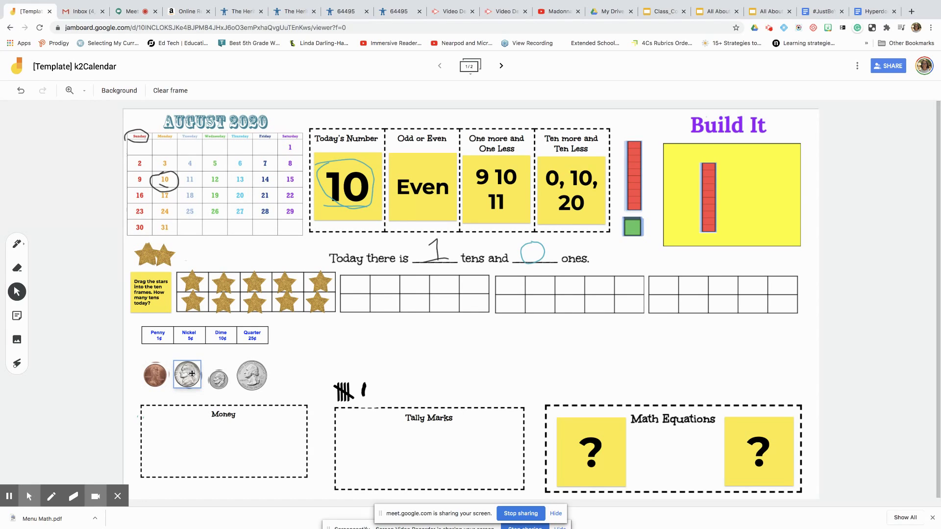
{"action": "left_click_drag", "start_coordinate": [192, 374], "coordinate": [192, 374]}
{"action": "left_click", "coordinate": [193, 346]}
{"action": "left_click", "coordinate": [220, 380]}
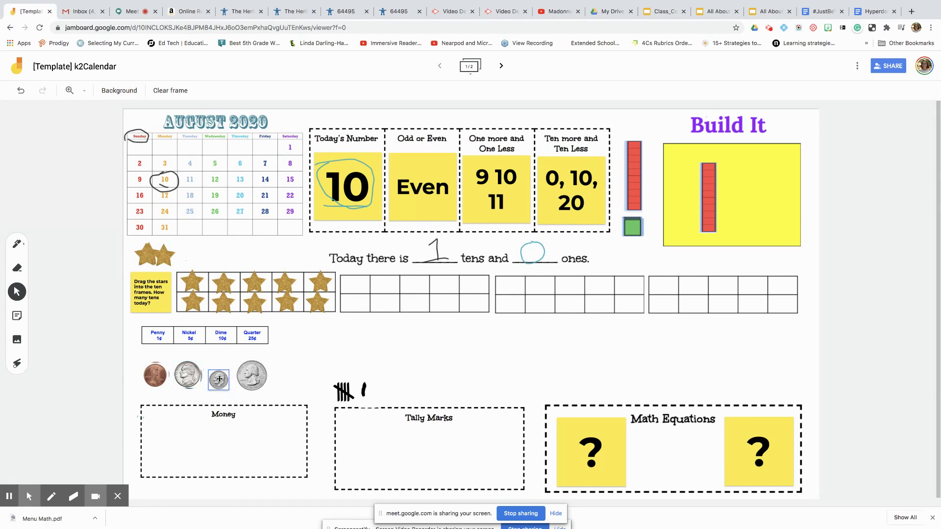
{"action": "left_click_drag", "start_coordinate": [220, 380], "coordinate": [247, 376]}
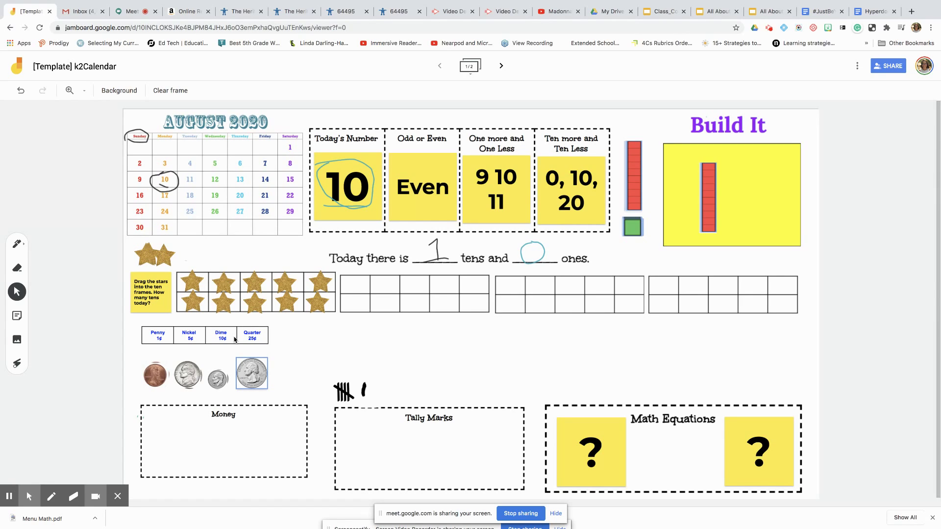
Drag a dime and two nickels from the coin row into the Money box
{"action": "left_click_drag", "start_coordinate": [213, 391], "coordinate": [170, 439]}
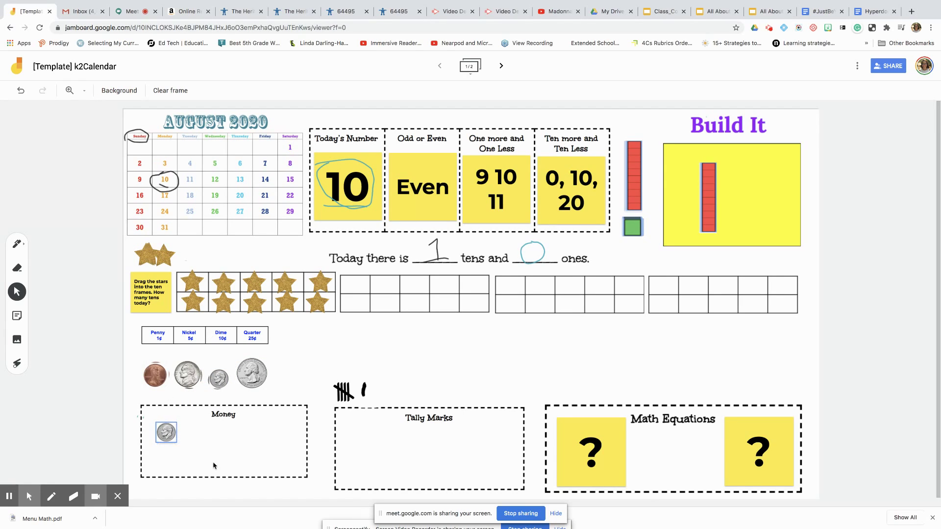
{"action": "left_click", "coordinate": [170, 469]}
{"action": "left_click_drag", "start_coordinate": [189, 376], "coordinate": [200, 462]}
{"action": "left_click_drag", "start_coordinate": [189, 375], "coordinate": [230, 460]}
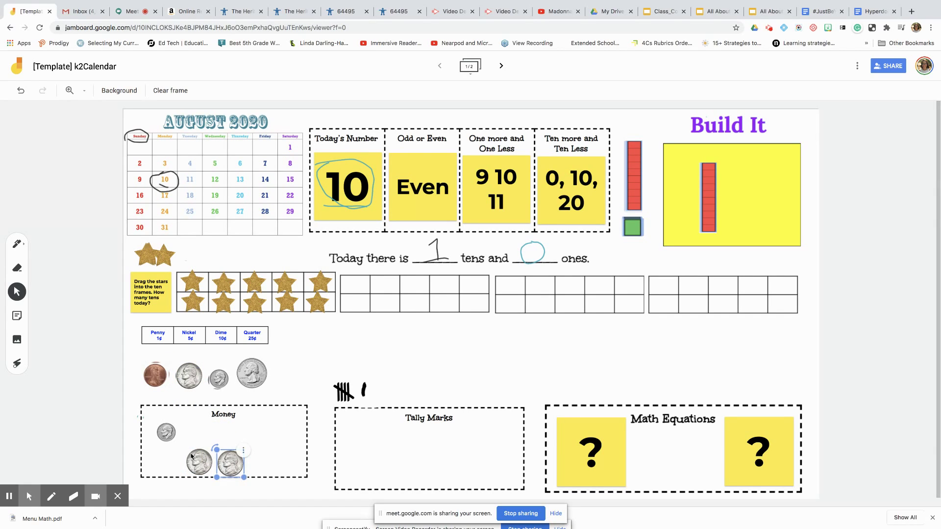
{"action": "left_click", "coordinate": [177, 381]}
Stack five pennies along the Money box's right edge and add a third nickel
{"action": "left_click_drag", "start_coordinate": [154, 377], "coordinate": [301, 419]}
{"action": "left_click_drag", "start_coordinate": [156, 378], "coordinate": [304, 441]}
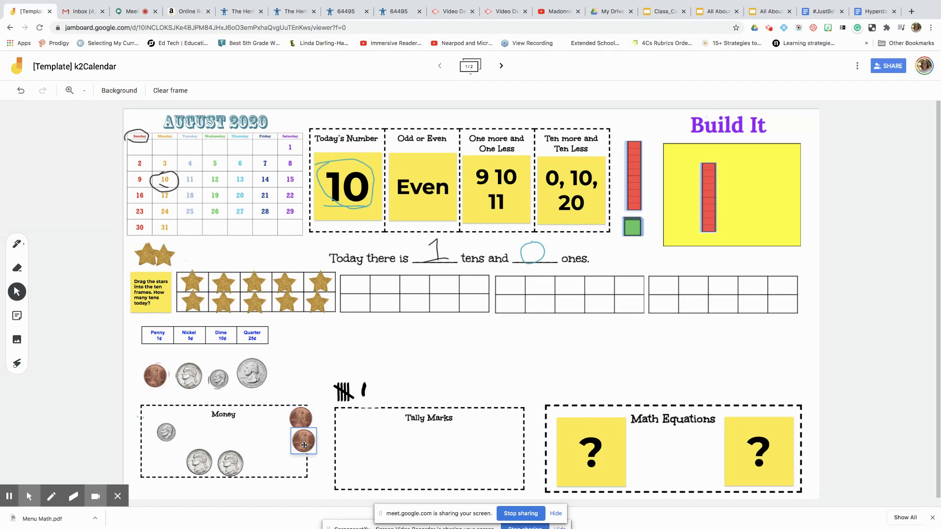
{"action": "left_click_drag", "start_coordinate": [156, 377], "coordinate": [306, 463]}
{"action": "left_click_drag", "start_coordinate": [156, 378], "coordinate": [306, 486]}
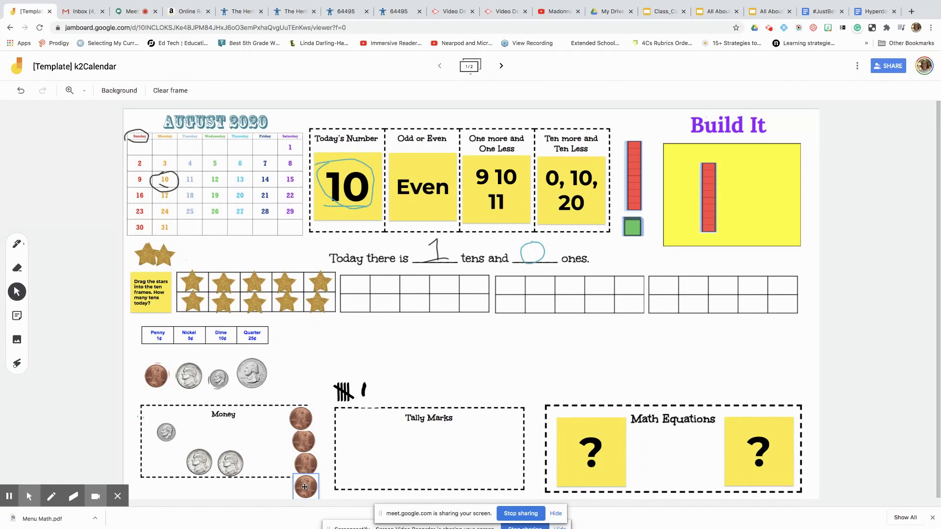
{"action": "left_click_drag", "start_coordinate": [156, 376], "coordinate": [295, 388]}
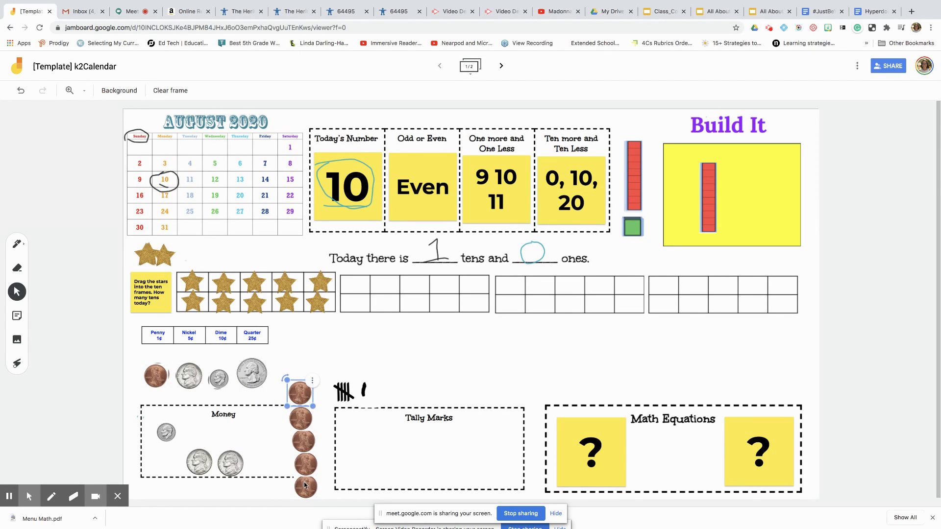
{"action": "key", "text": "Escape"}
{"action": "left_click_drag", "start_coordinate": [183, 377], "coordinate": [272, 441]}
Switch to the Pen tool with the blue Marker style
{"action": "left_click", "coordinate": [17, 245]}
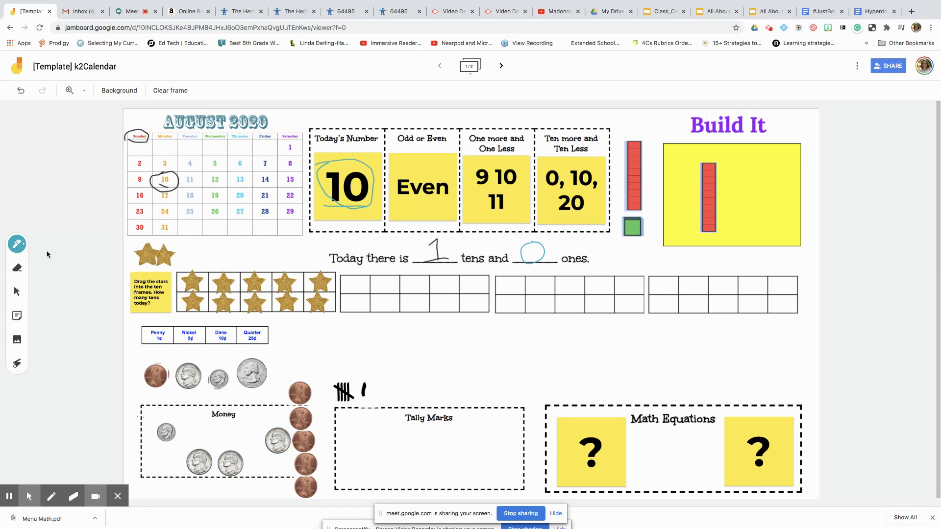
{"action": "left_click", "coordinate": [20, 248]}
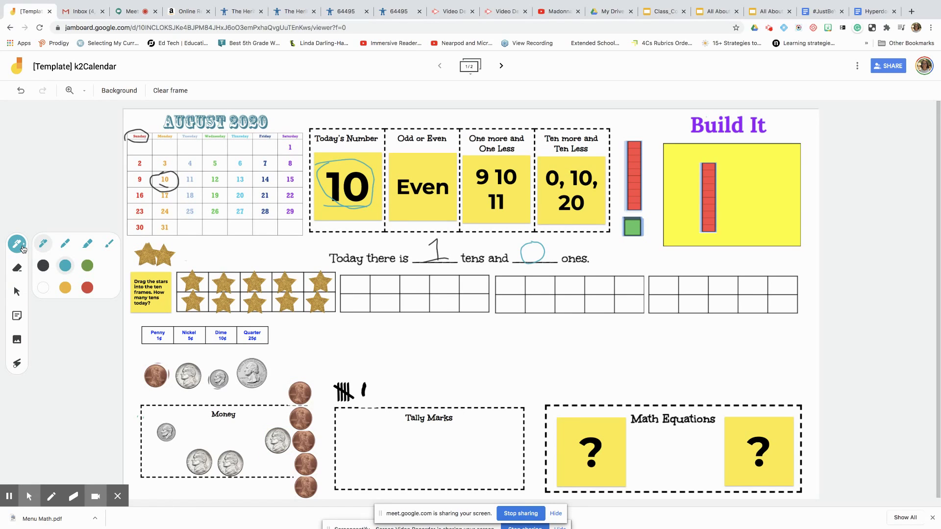
{"action": "left_click", "coordinate": [70, 249]}
{"action": "left_click", "coordinate": [67, 267]}
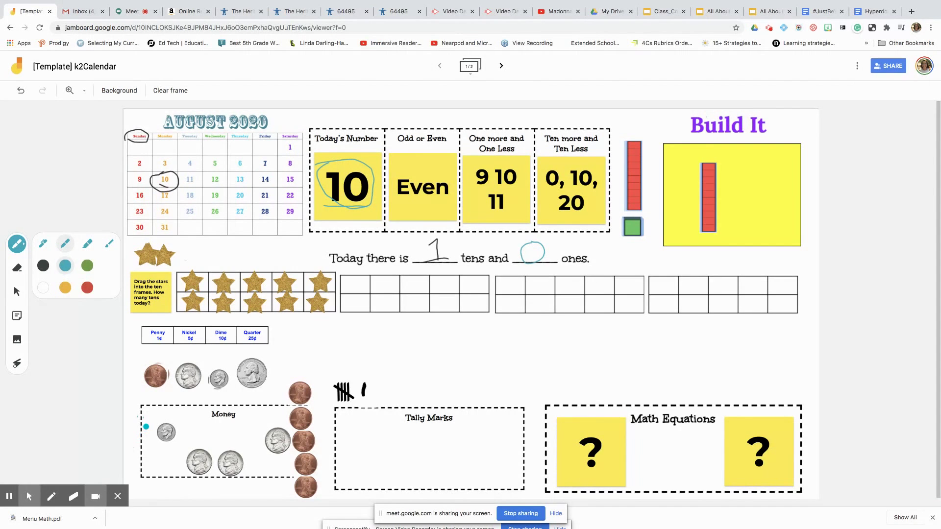
Circle the dime, the two nickels, and the third nickel with the five pennies
{"action": "mouse_move", "coordinate": [146, 428]}
{"action": "left_mouse_down"}
{"action": "mouse_move", "coordinate": [172, 447]}
{"action": "mouse_move", "coordinate": [152, 417]}
{"action": "left_mouse_up"}
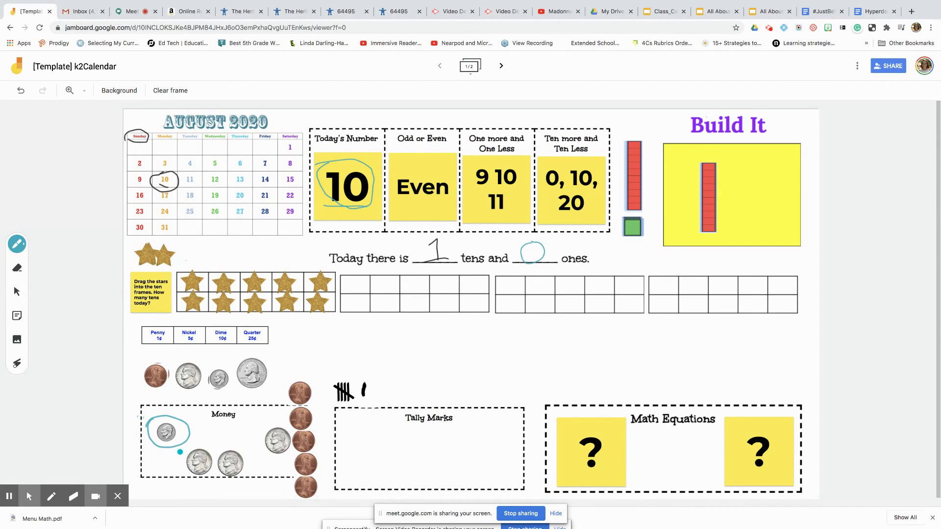
{"action": "mouse_move", "coordinate": [226, 446]}
{"action": "left_mouse_down"}
{"action": "mouse_move", "coordinate": [252, 464]}
{"action": "mouse_move", "coordinate": [201, 485]}
{"action": "mouse_move", "coordinate": [181, 448]}
{"action": "left_mouse_up"}
{"action": "mouse_move", "coordinate": [271, 406]}
{"action": "left_mouse_down"}
{"action": "mouse_move", "coordinate": [283, 380]}
{"action": "mouse_move", "coordinate": [310, 378]}
{"action": "mouse_move", "coordinate": [328, 455]}
{"action": "mouse_move", "coordinate": [326, 498]}
{"action": "mouse_move", "coordinate": [262, 470]}
{"action": "mouse_move", "coordinate": [255, 420]}
{"action": "mouse_move", "coordinate": [274, 399]}
{"action": "left_mouse_up"}
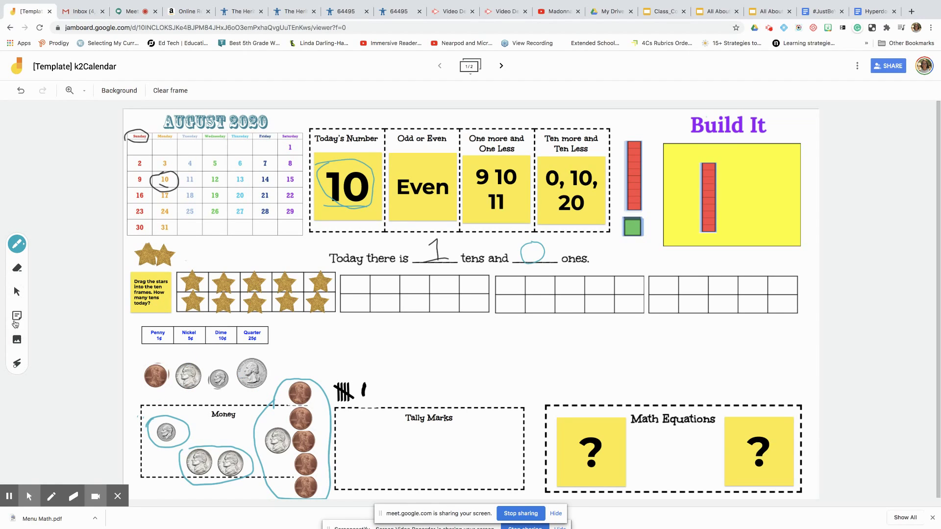
{"action": "left_click", "coordinate": [15, 291]}
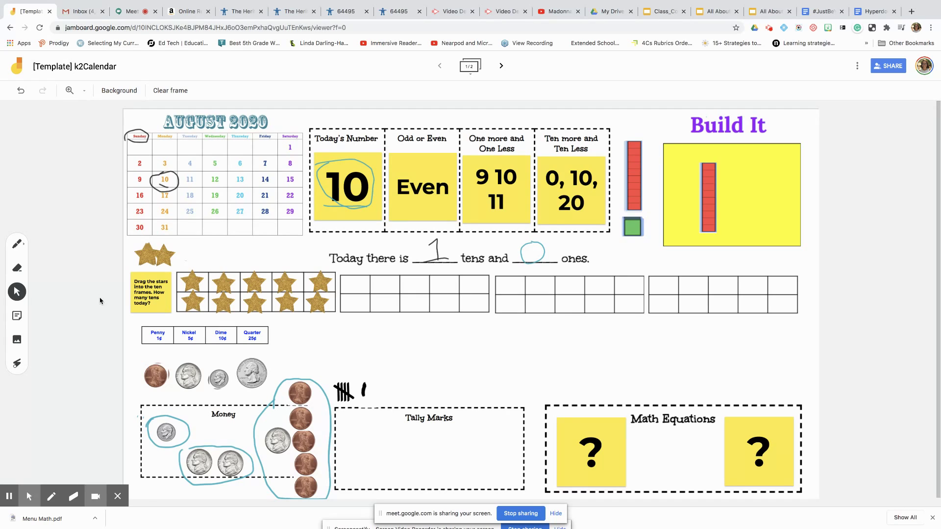
Drag two five-tally bundles into the Tally Marks box to show 10
{"action": "left_click_drag", "start_coordinate": [342, 392], "coordinate": [352, 448]}
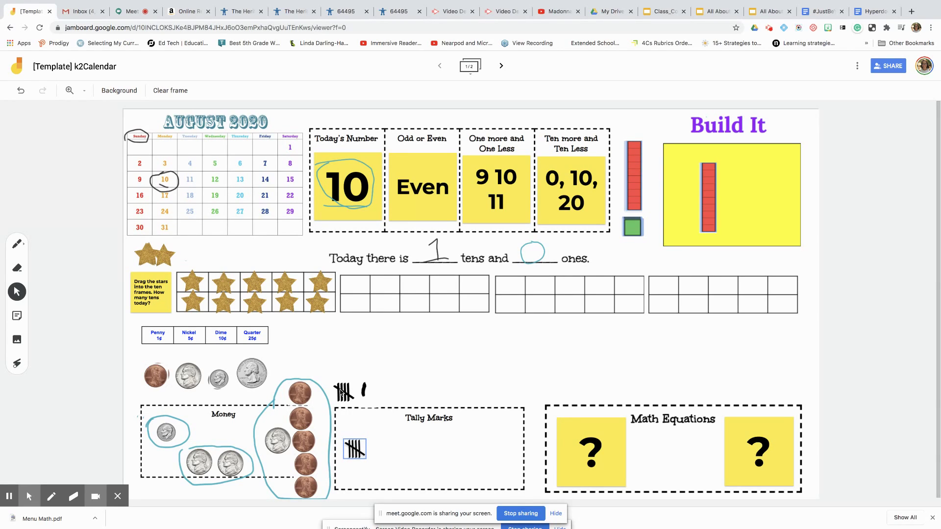
{"action": "left_click_drag", "start_coordinate": [341, 392], "coordinate": [375, 442]}
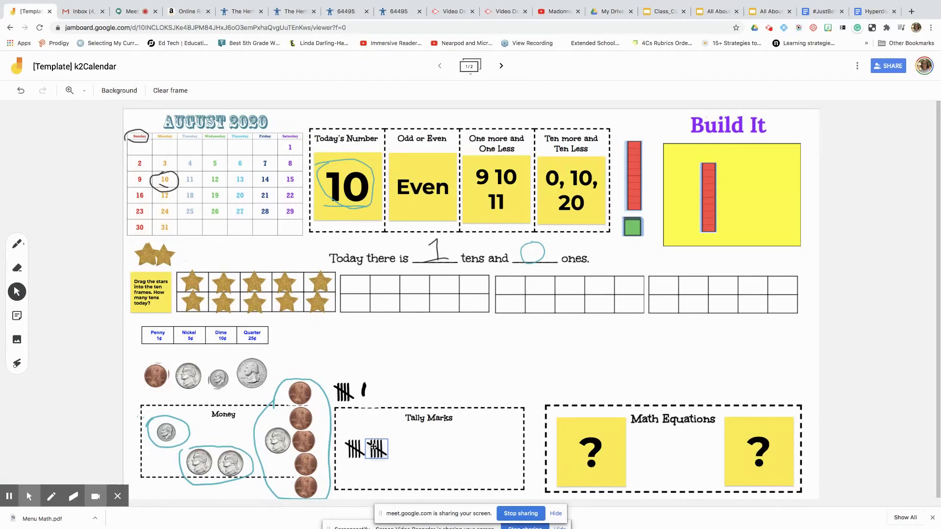
{"action": "left_click", "coordinate": [510, 465]}
{"action": "left_click", "coordinate": [592, 464]}
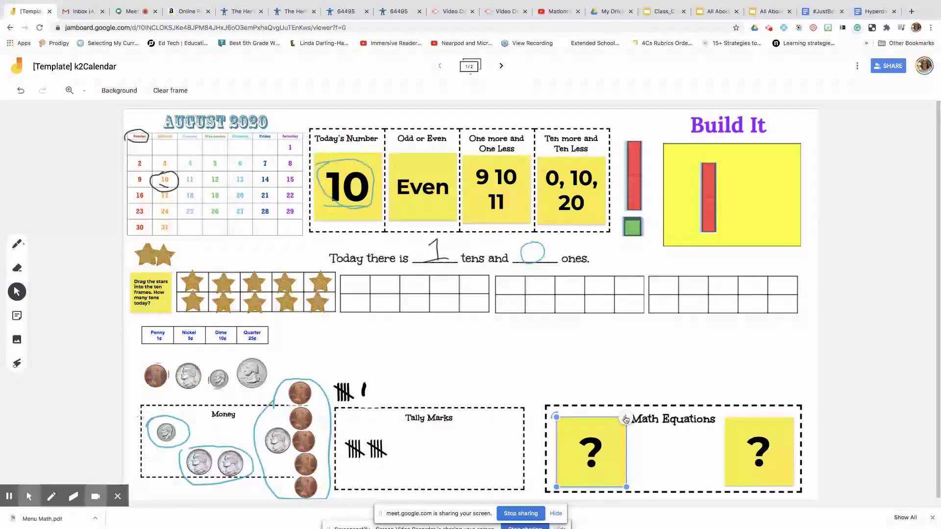
Replace the left sticky note's question mark with 10 + 0, 5 + 5, 9 + 1 and 20 - 10
{"action": "left_click", "coordinate": [650, 431]}
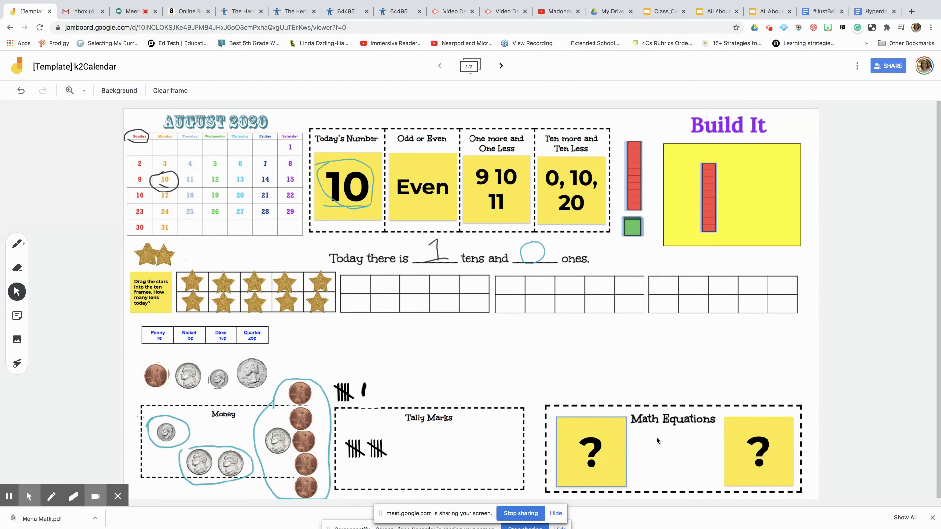
{"action": "left_click", "coordinate": [606, 458]}
{"action": "left_click", "coordinate": [627, 419]}
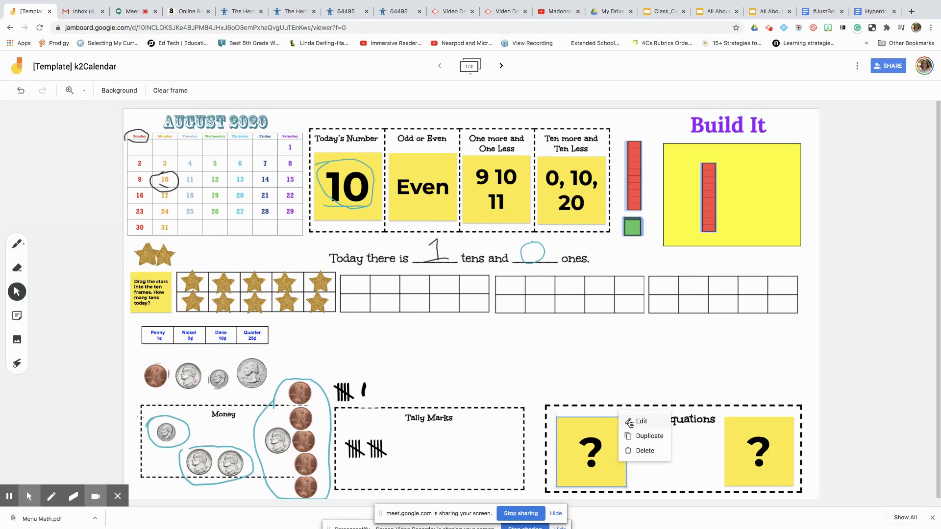
{"action": "left_click", "coordinate": [637, 423]}
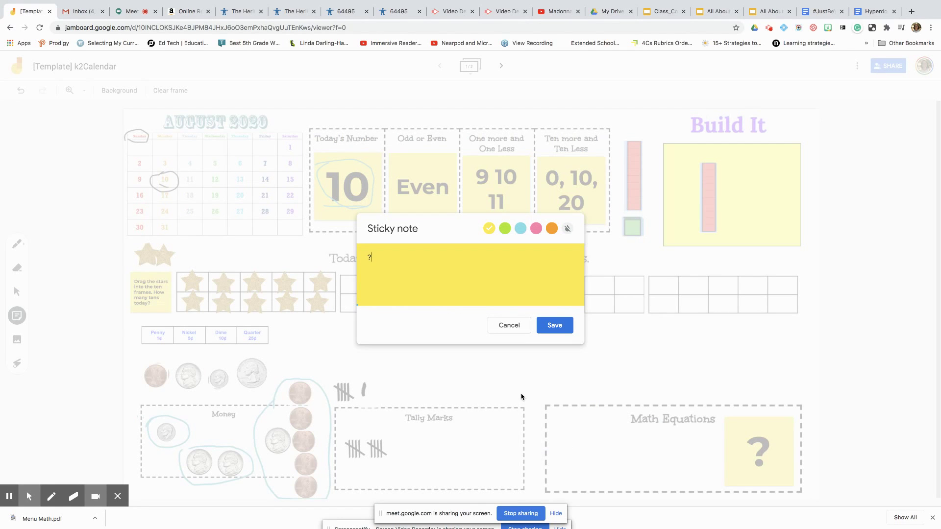
{"action": "key", "text": "BackSpace"}
{"action": "type", "text": "10"}
{"action": "type", "text": " +"}
{"action": "type", "text": "5 + 5"}
{"action": "type", "text": " (+"}
{"action": "type", "text": "1"}
{"action": "type", "text": "20"}
{"action": "type", "text": " _"}
{"action": "left_click", "coordinate": [551, 327]}
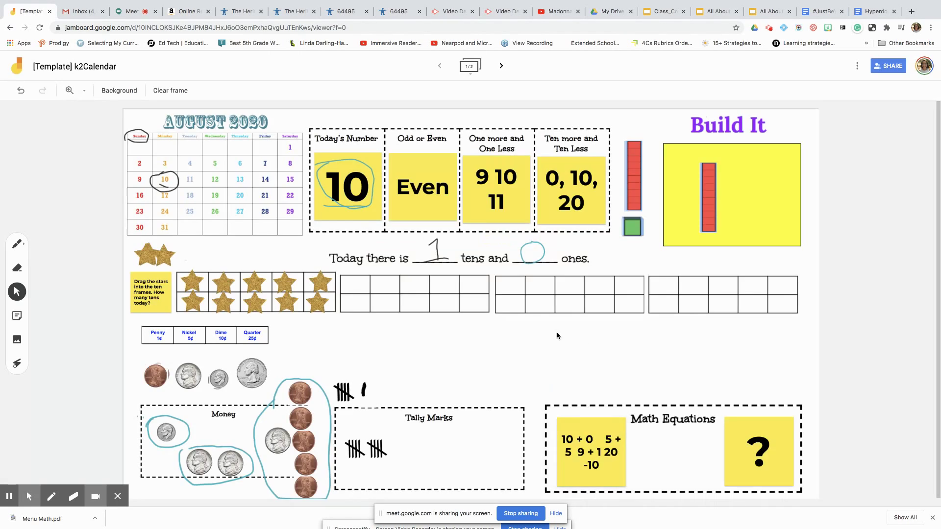
Replace the right sticky note's question mark with 30-20 and 40-30= 10
{"action": "double_click", "coordinate": [757, 472]}
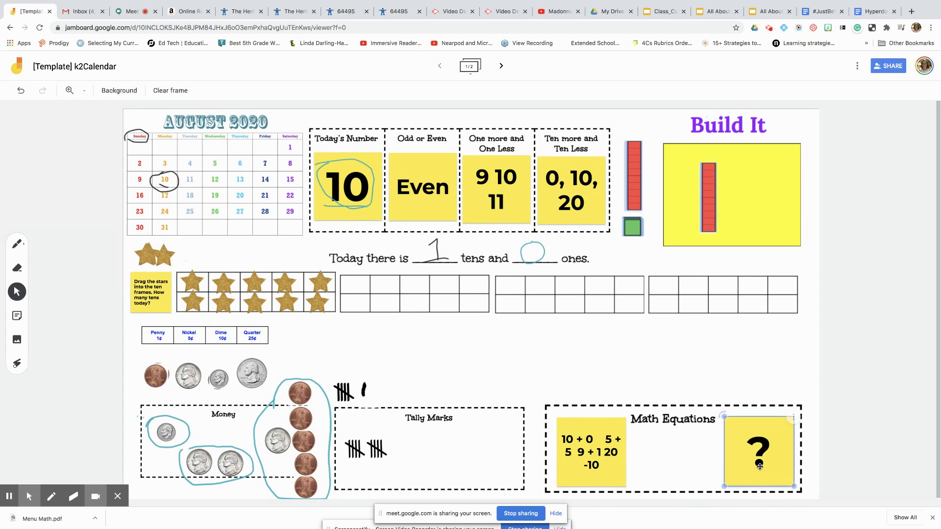
{"action": "key", "text": "BackSpace"}
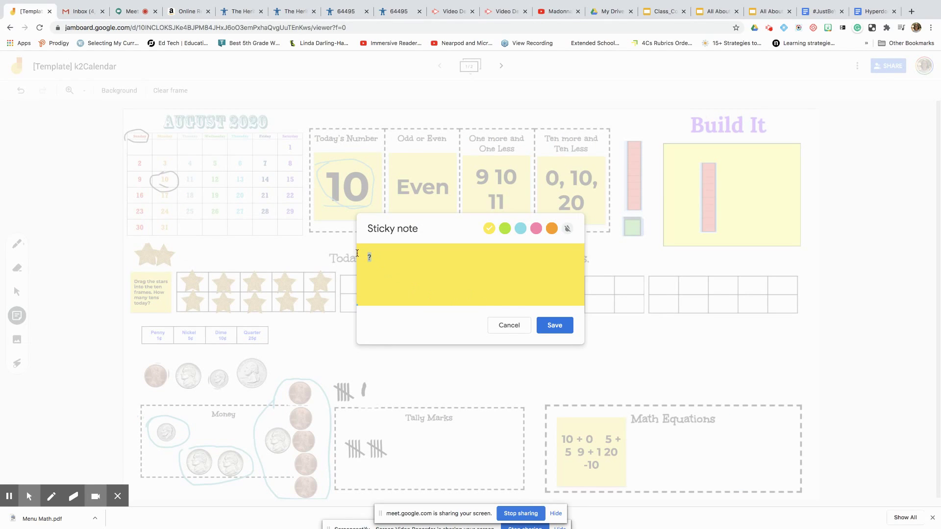
{"action": "type", "text": "30-20"}
{"action": "type", "text": "40-30= 10"}
{"action": "left_click", "coordinate": [556, 328]}
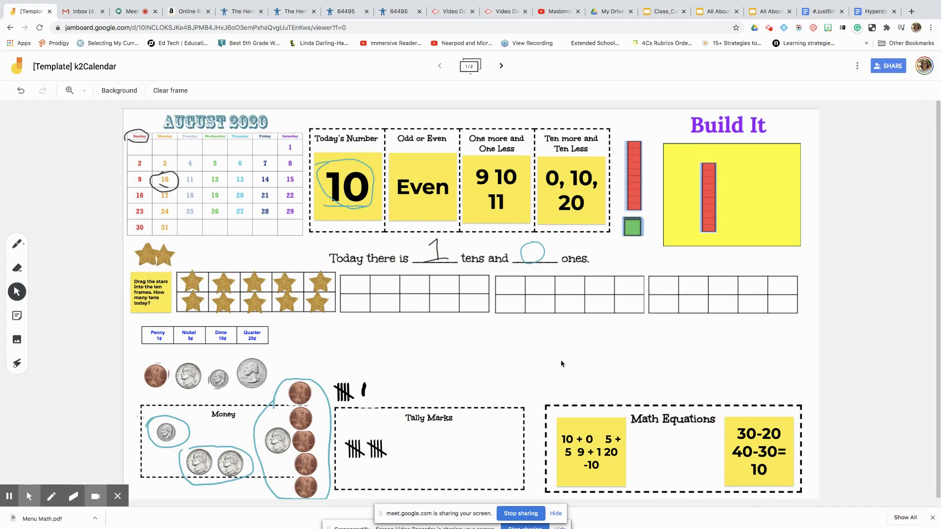